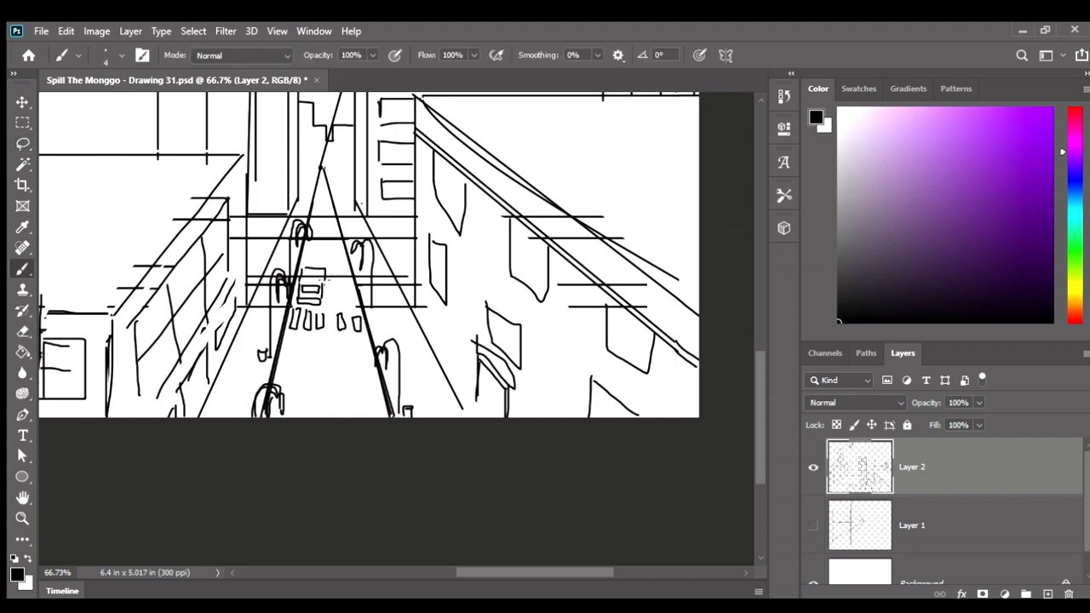
Step: Brush short vertical post strokes beside the right side of the street, redoing one bad stroke
{"action": "left_click_drag", "start_coordinate": [321, 337], "coordinate": [315, 375]}
{"action": "key", "text": "ctrl+z"}
{"action": "left_click_drag", "start_coordinate": [327, 336], "coordinate": [327, 366]}
{"action": "left_click_drag", "start_coordinate": [322, 417], "coordinate": [323, 396]}
Step: Add small post strokes near the street's far end
{"action": "scroll", "coordinate": [324, 323], "scroll_direction": "up", "scroll_amount": 3}
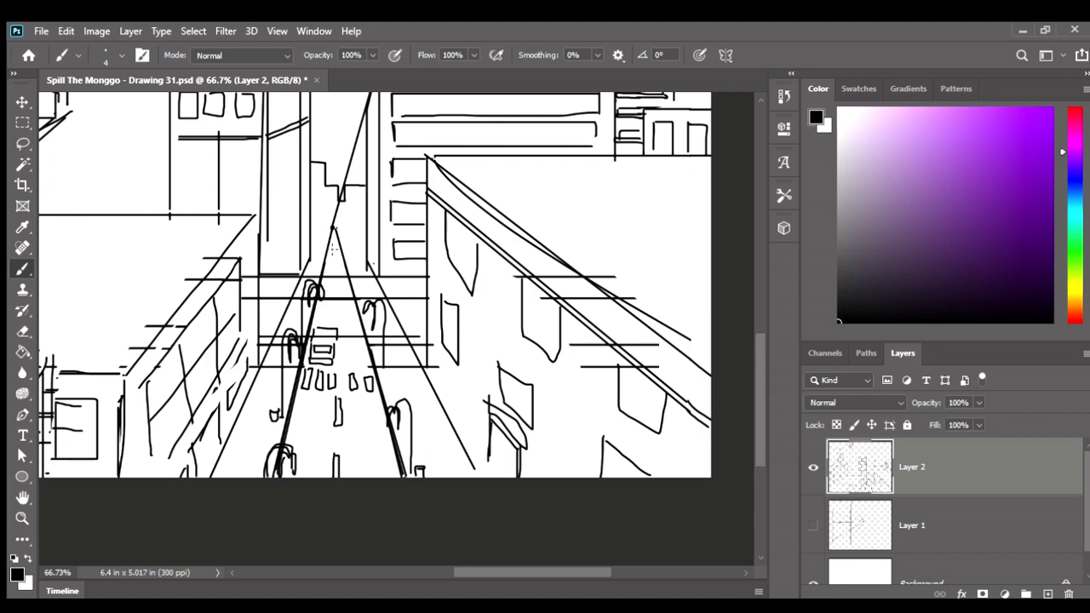
{"action": "left_click_drag", "start_coordinate": [333, 247], "coordinate": [333, 258]}
{"action": "mouse_move", "coordinate": [337, 282]}
{"action": "left_mouse_down"}
{"action": "mouse_move", "coordinate": [337, 293]}
{"action": "mouse_move", "coordinate": [350, 284]}
{"action": "left_mouse_up"}
{"action": "key", "text": "e"}
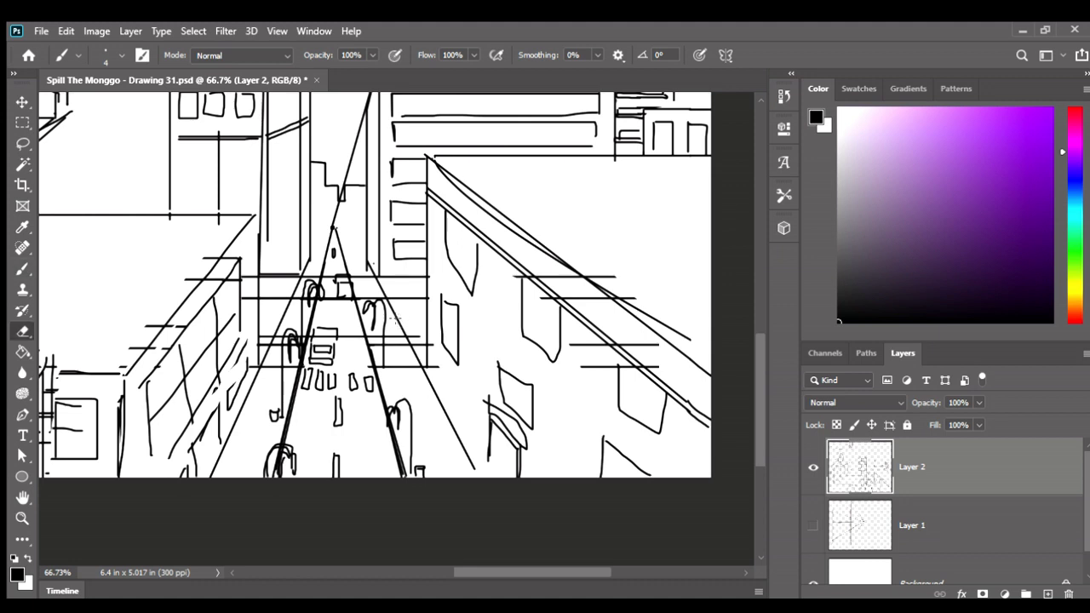
{"action": "key", "text": "p"}
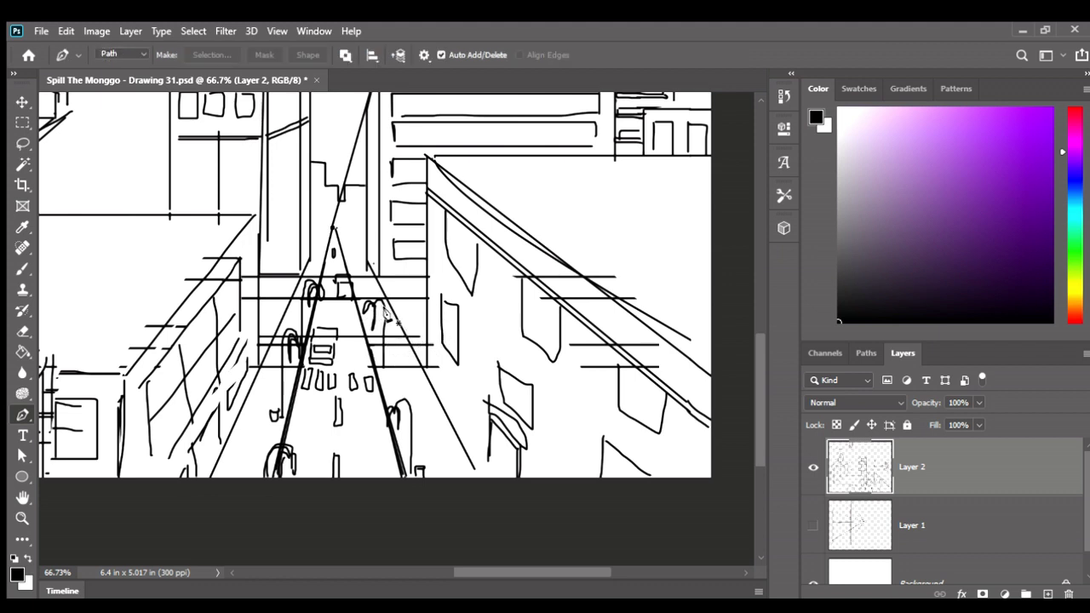
Step: Erase the stray diagonal line section near the street's far end, shrinking the eraser to 40 then 20
{"action": "key", "text": "e"}
{"action": "key", "text": "bracketleft"}
{"action": "key", "text": "bracketleft"}
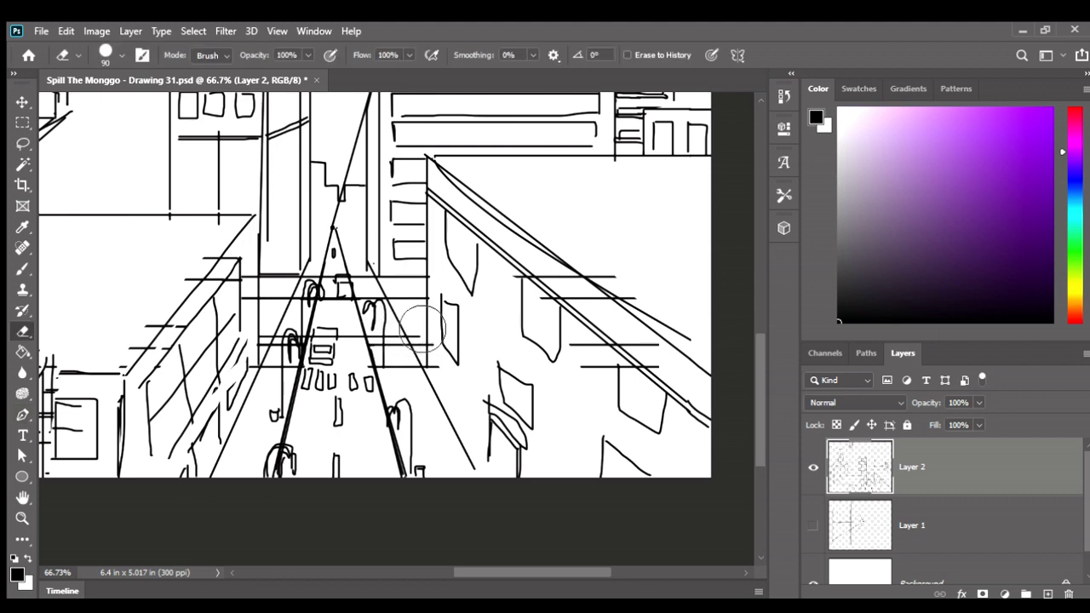
{"action": "key", "text": "bracketleft"}
{"action": "key", "text": "bracketleft"}
{"action": "key", "text": "bracketleft"}
{"action": "left_click_drag", "start_coordinate": [409, 329], "coordinate": [372, 322]}
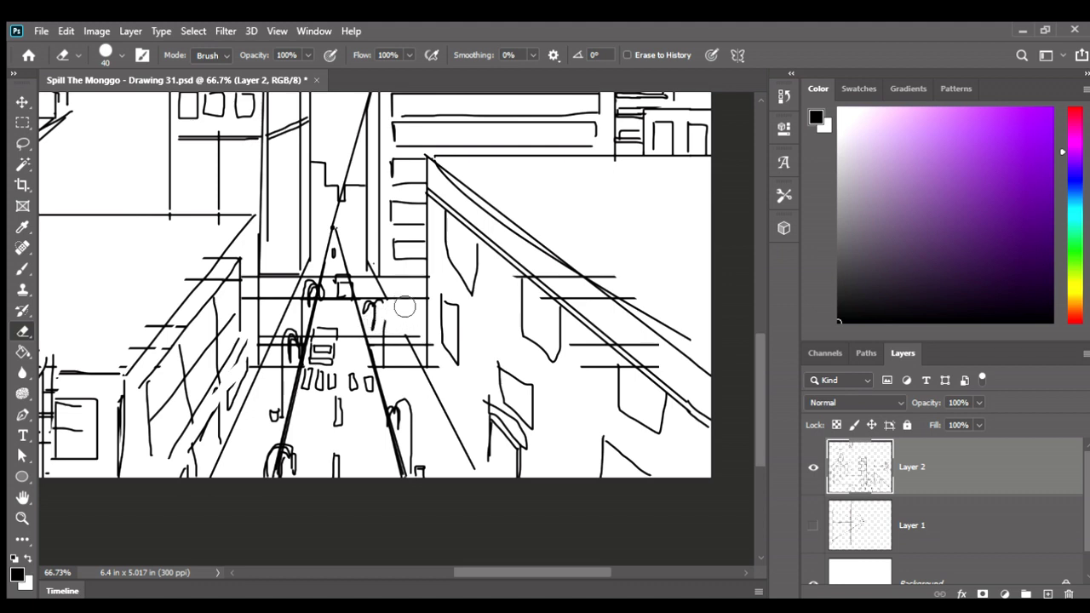
{"action": "key", "text": "p"}
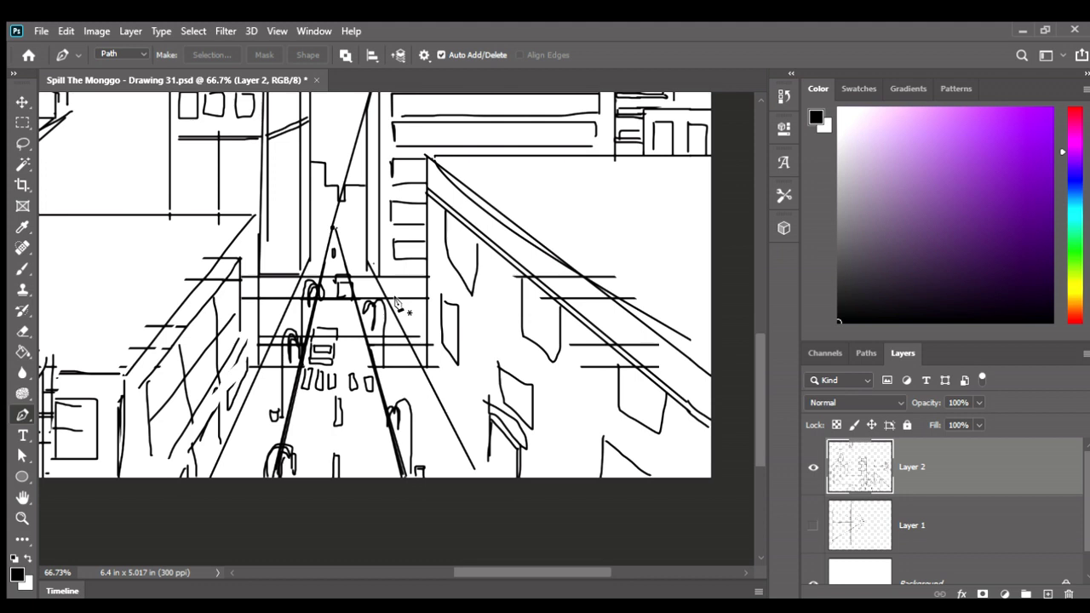
{"action": "key", "text": "e"}
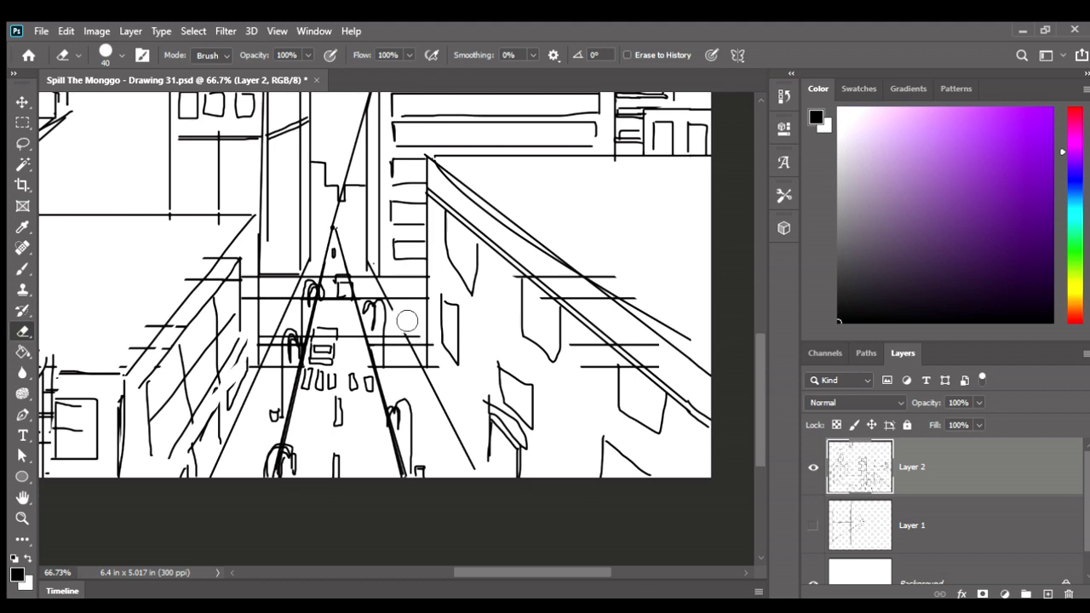
{"action": "key", "text": "bracketleft"}
{"action": "key", "text": "bracketleft"}
{"action": "key", "text": "b"}
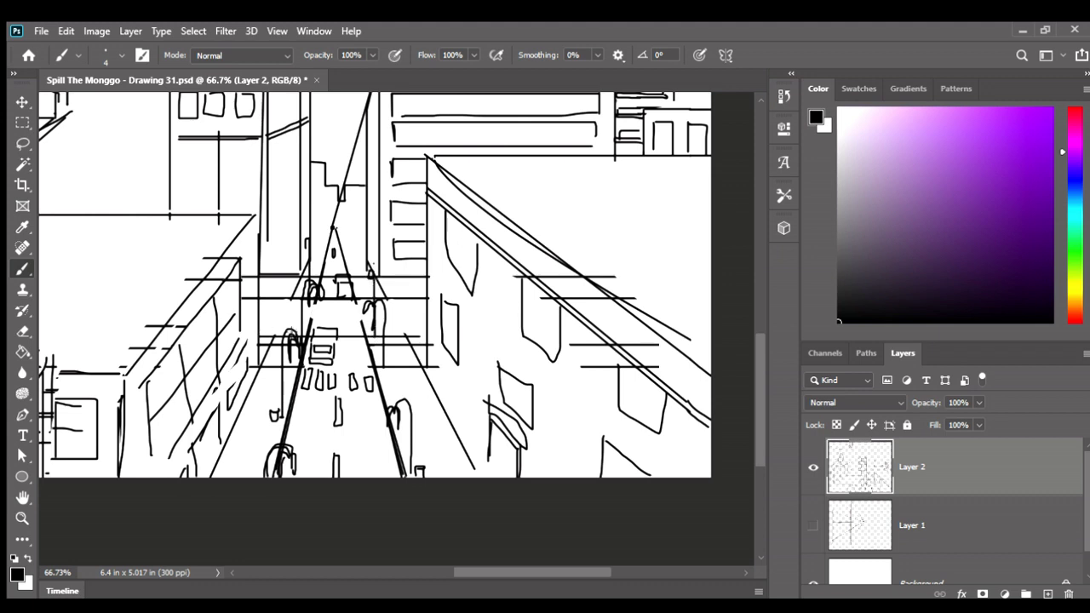
Step: Draw vertical poles beside the left and right lampposts, redrawing the right pole twice
{"action": "mouse_move", "coordinate": [290, 290]}
{"action": "left_mouse_down"}
{"action": "mouse_move", "coordinate": [285, 337]}
{"action": "mouse_move", "coordinate": [290, 293]}
{"action": "left_mouse_up"}
{"action": "key", "text": "ctrl+z"}
{"action": "left_click_drag", "start_coordinate": [362, 260], "coordinate": [361, 244]}
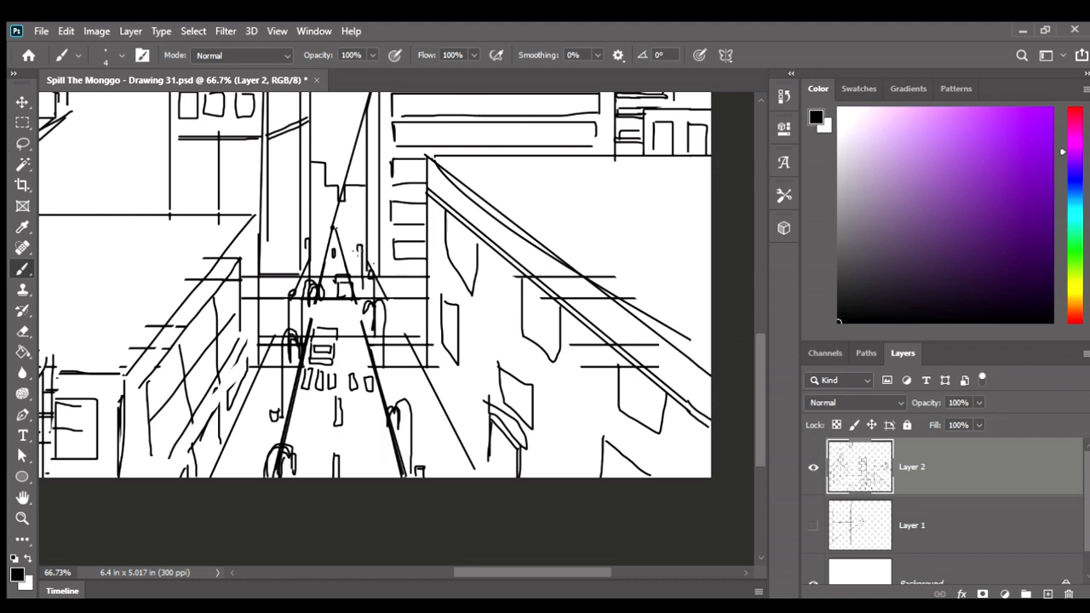
{"action": "key", "text": "ctrl+z"}
{"action": "left_click_drag", "start_coordinate": [361, 283], "coordinate": [360, 242]}
Step: Sketch a small car near the left lamppost, undoing and reshaping its strokes
{"action": "left_click_drag", "start_coordinate": [260, 316], "coordinate": [289, 332]}
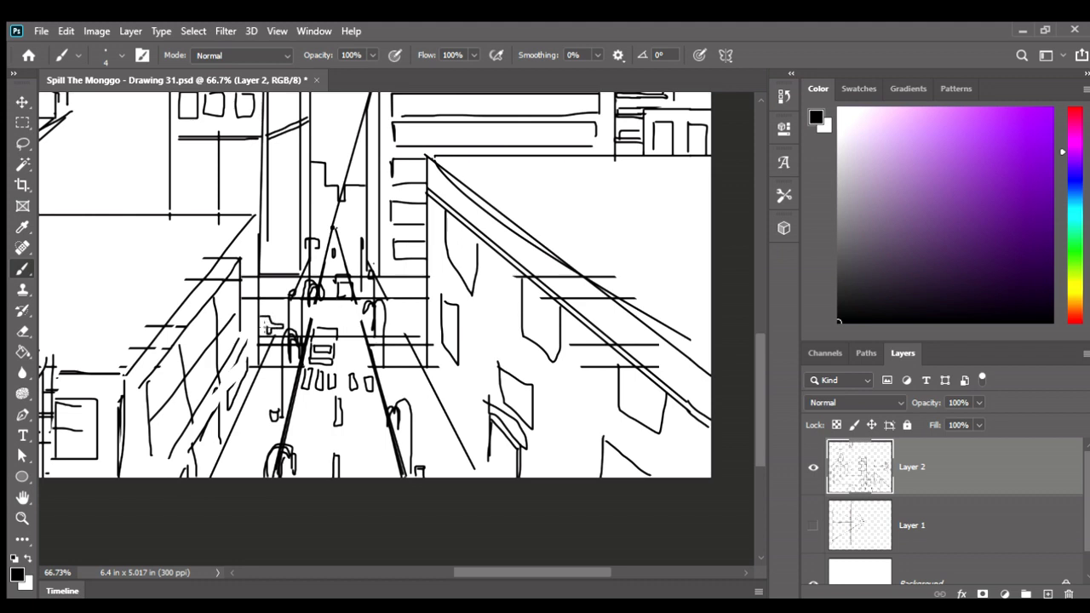
{"action": "key", "text": "ctrl+z"}
{"action": "key", "text": "ctrl+z"}
{"action": "mouse_move", "coordinate": [280, 322]}
{"action": "left_mouse_down"}
{"action": "mouse_move", "coordinate": [262, 329]}
{"action": "mouse_move", "coordinate": [281, 322]}
{"action": "left_mouse_up"}
Step: Sketch a car beside the right lamppost and refine the left car's roof and outline
{"action": "key", "text": "ctrl+z"}
{"action": "mouse_move", "coordinate": [262, 322]}
{"action": "left_mouse_down"}
{"action": "mouse_move", "coordinate": [259, 332]}
{"action": "mouse_move", "coordinate": [273, 333]}
{"action": "left_mouse_up"}
{"action": "mouse_move", "coordinate": [388, 307]}
{"action": "left_mouse_down"}
{"action": "mouse_move", "coordinate": [374, 331]}
{"action": "mouse_move", "coordinate": [404, 327]}
{"action": "mouse_move", "coordinate": [388, 309]}
{"action": "mouse_move", "coordinate": [409, 310]}
{"action": "left_mouse_up"}
{"action": "key", "text": "ctrl+z"}
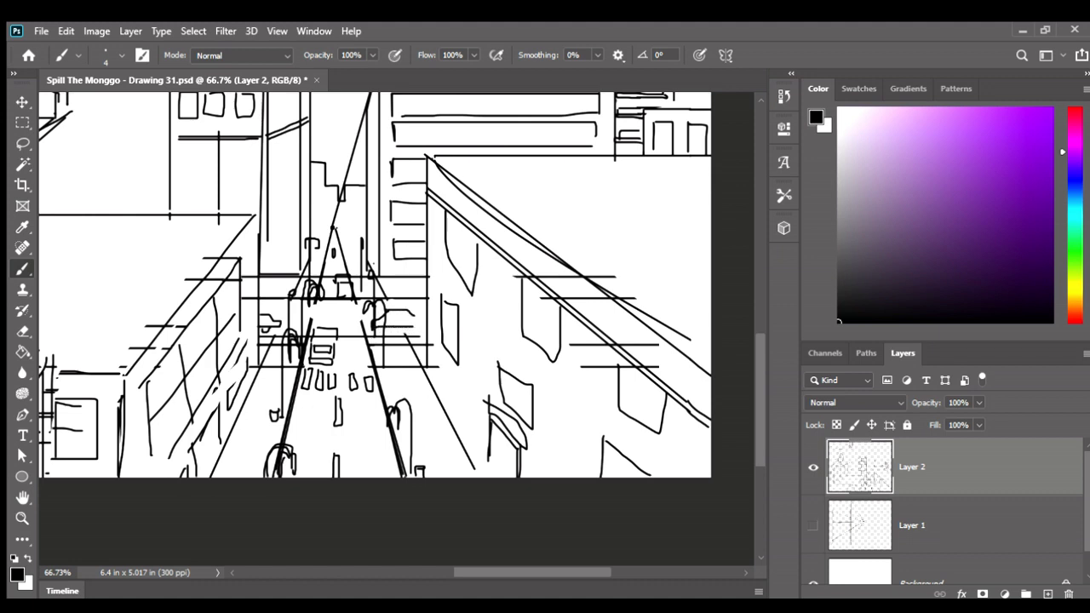
{"action": "key", "text": "ctrl+z"}
{"action": "key", "text": "ctrl+z"}
{"action": "left_click_drag", "start_coordinate": [402, 336], "coordinate": [415, 328]}
{"action": "mouse_move", "coordinate": [275, 310]}
{"action": "left_mouse_down"}
{"action": "mouse_move", "coordinate": [291, 309]}
{"action": "mouse_move", "coordinate": [283, 322]}
{"action": "left_mouse_up"}
{"action": "key", "text": "ctrl+z"}
{"action": "left_click_drag", "start_coordinate": [269, 317], "coordinate": [289, 310]}
Step: Draw a diagonal line toward the vanishing point and erase its top portion
{"action": "left_click_drag", "start_coordinate": [333, 227], "coordinate": [319, 257]}
{"action": "key", "text": "e"}
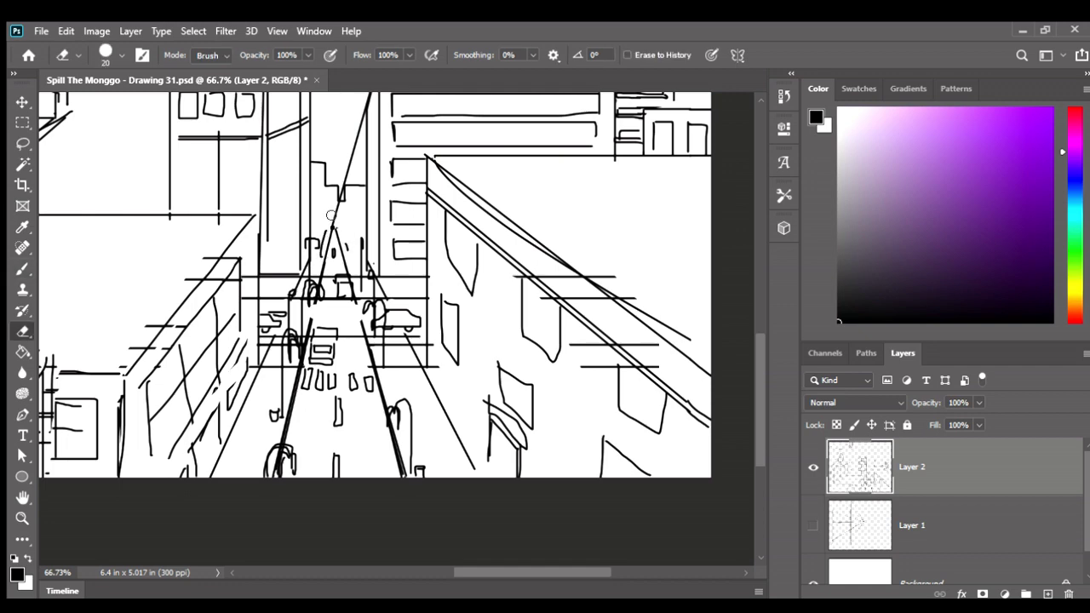
{"action": "left_click_drag", "start_coordinate": [332, 218], "coordinate": [334, 233]}
Step: Zoom out and in around the street, ending near 29.5% to see the whole canvas
{"action": "scroll", "coordinate": [380, 215], "scroll_direction": "down", "scroll_amount": 2}
{"action": "key", "text": "b"}
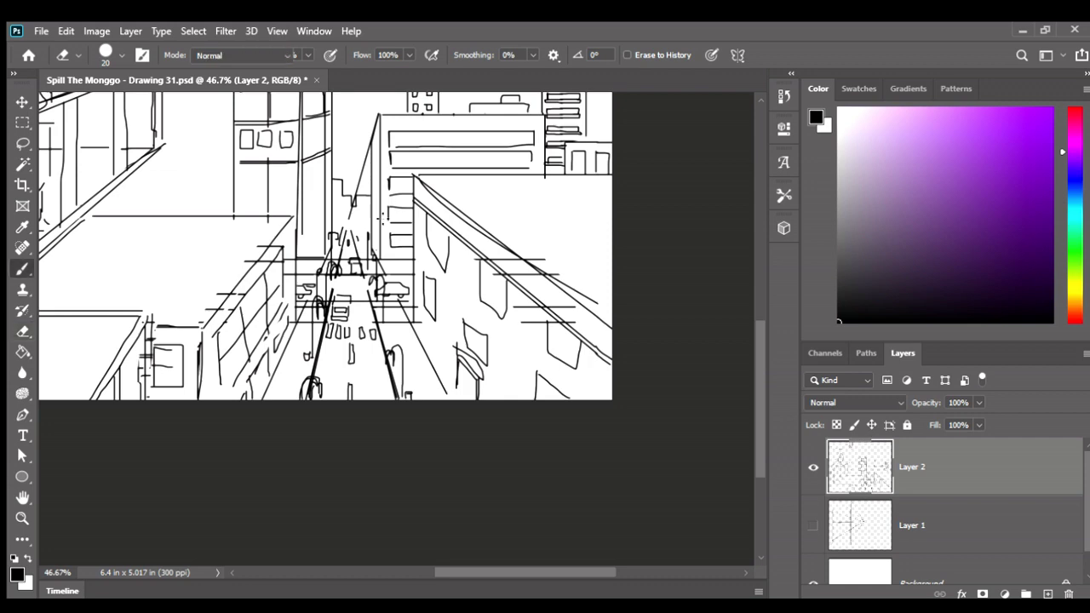
{"action": "scroll", "coordinate": [380, 216], "scroll_direction": "down", "scroll_amount": 2}
{"action": "scroll", "coordinate": [442, 340], "scroll_direction": "up", "scroll_amount": 2}
{"action": "scroll", "coordinate": [509, 390], "scroll_direction": "up", "scroll_amount": 1}
{"action": "scroll", "coordinate": [518, 405], "scroll_direction": "down", "scroll_amount": 5}
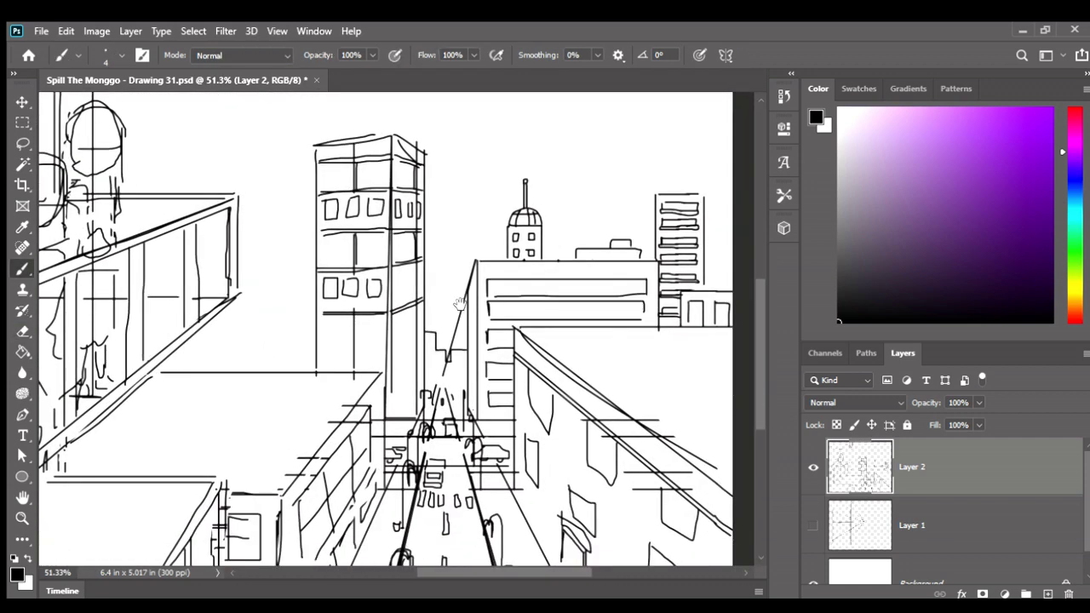
{"action": "scroll", "coordinate": [470, 411], "scroll_direction": "up", "scroll_amount": 1}
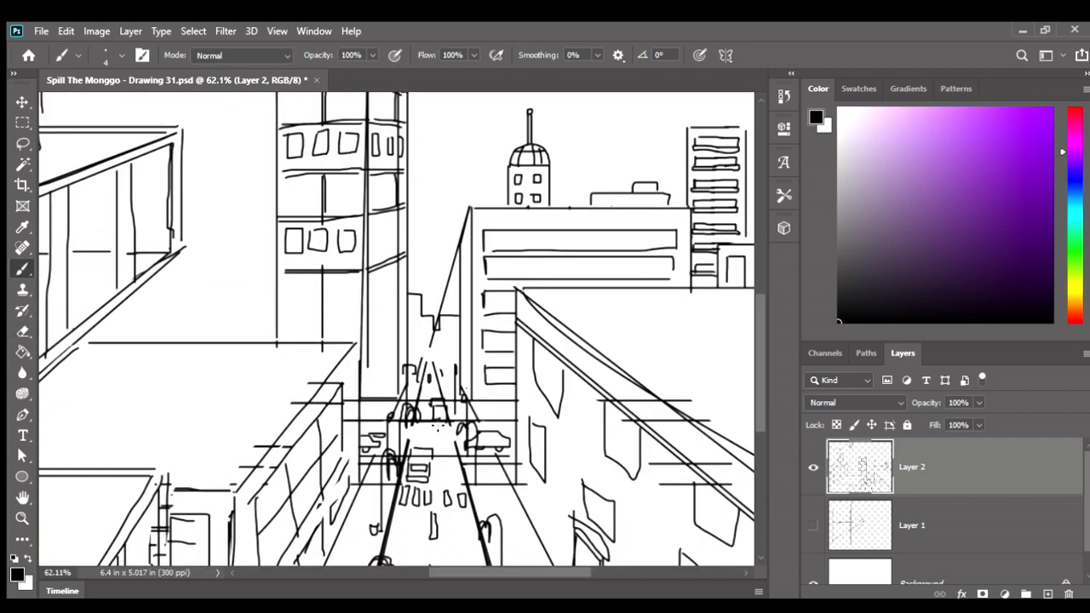
{"action": "key", "text": "e"}
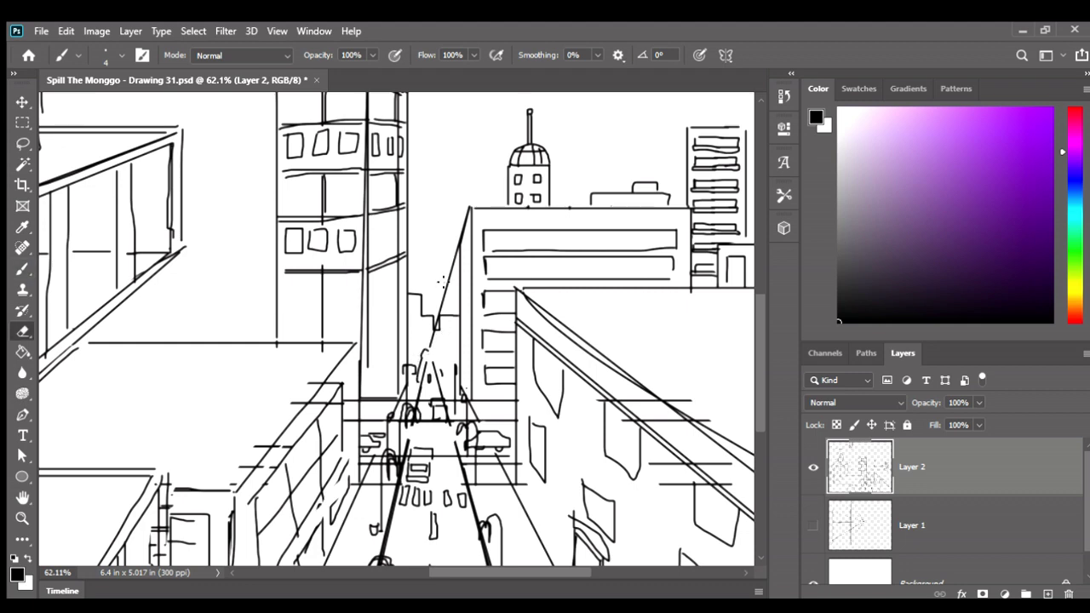
{"action": "scroll", "coordinate": [436, 305], "scroll_direction": "down", "scroll_amount": 2}
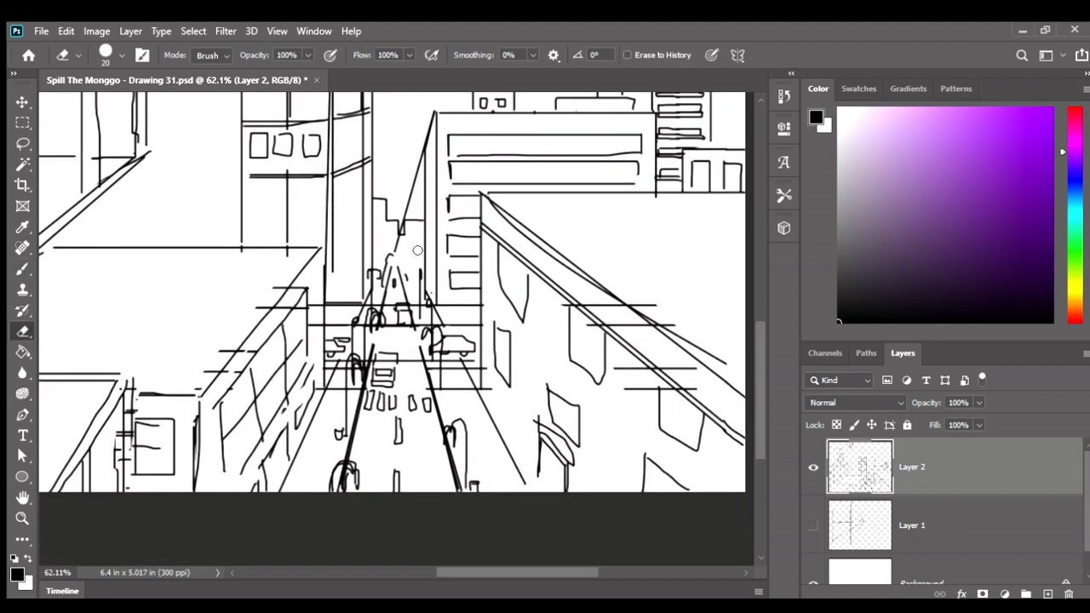
{"action": "key", "text": "b"}
{"action": "scroll", "coordinate": [316, 427], "scroll_direction": "up", "scroll_amount": 1}
{"action": "scroll", "coordinate": [301, 399], "scroll_direction": "down", "scroll_amount": 1}
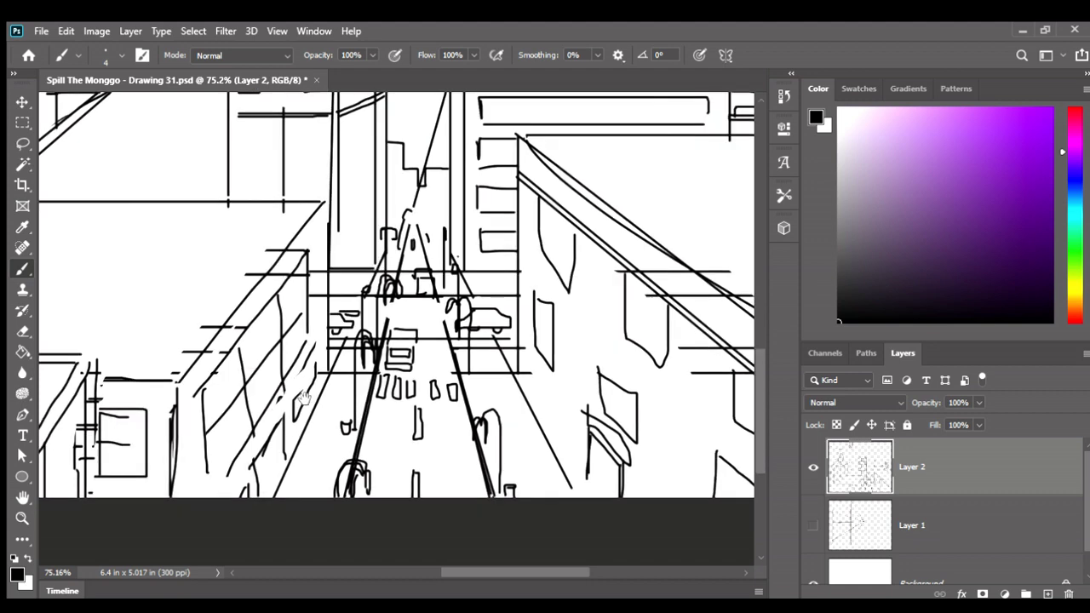
{"action": "scroll", "coordinate": [301, 399], "scroll_direction": "down", "scroll_amount": 1}
{"action": "scroll", "coordinate": [300, 399], "scroll_direction": "down", "scroll_amount": 1}
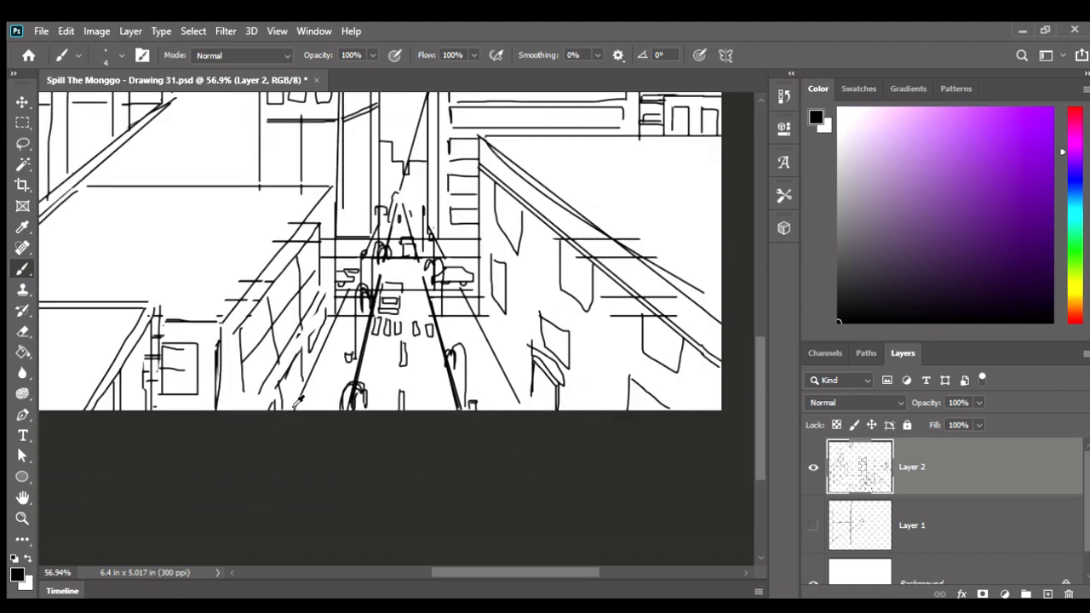
{"action": "scroll", "coordinate": [300, 400], "scroll_direction": "down", "scroll_amount": 1}
{"action": "scroll", "coordinate": [297, 400], "scroll_direction": "down", "scroll_amount": 1}
{"action": "scroll", "coordinate": [297, 400], "scroll_direction": "up", "scroll_amount": 1}
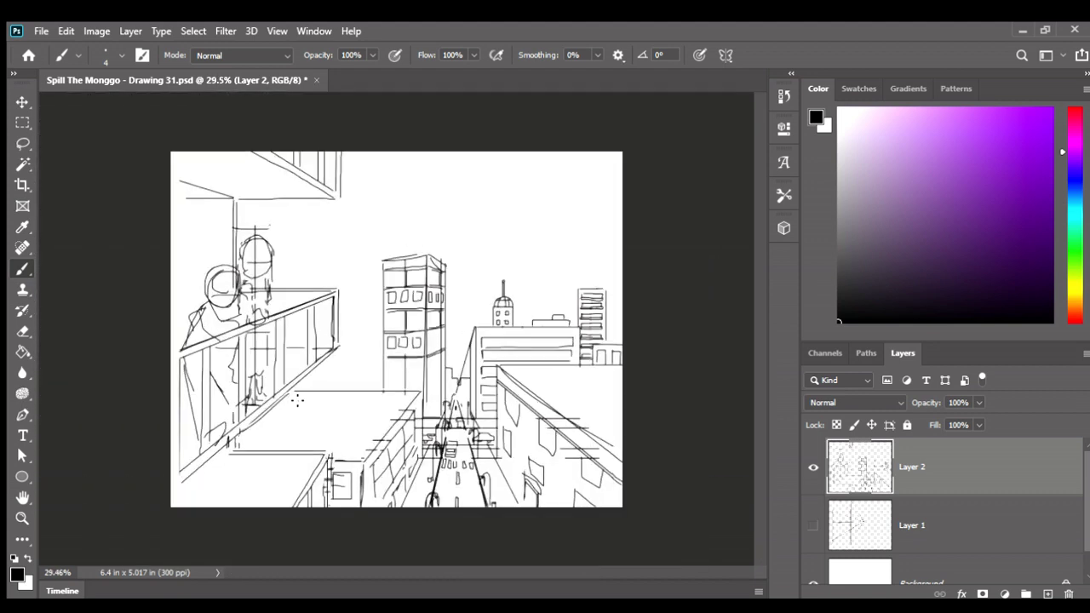
Step: Lasso the street and buildings behind the balcony, transform the selection, then deselect
{"action": "key", "text": "l"}
{"action": "left_click_drag", "start_coordinate": [389, 215], "coordinate": [307, 387]}
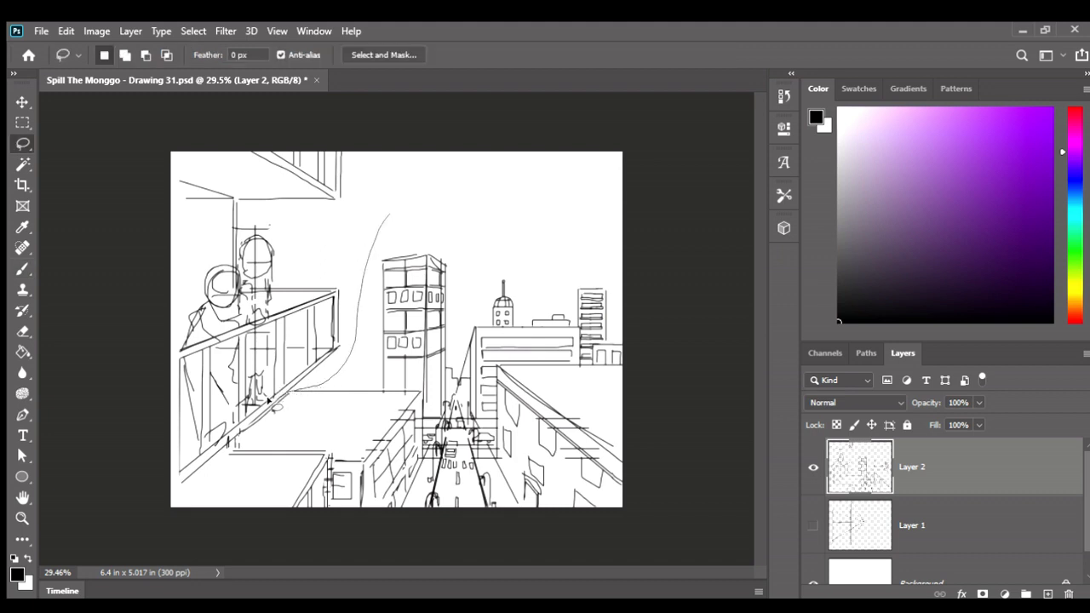
{"action": "left_click_drag", "start_coordinate": [307, 388], "coordinate": [293, 414]}
{"action": "mouse_move", "coordinate": [414, 220]}
{"action": "left_mouse_down"}
{"action": "mouse_move", "coordinate": [299, 384]}
{"action": "mouse_move", "coordinate": [335, 523]}
{"action": "mouse_move", "coordinate": [599, 550]}
{"action": "mouse_move", "coordinate": [633, 263]}
{"action": "mouse_move", "coordinate": [436, 213]}
{"action": "mouse_move", "coordinate": [414, 220]}
{"action": "mouse_move", "coordinate": [420, 250]}
{"action": "left_mouse_up"}
{"action": "key", "text": "v"}
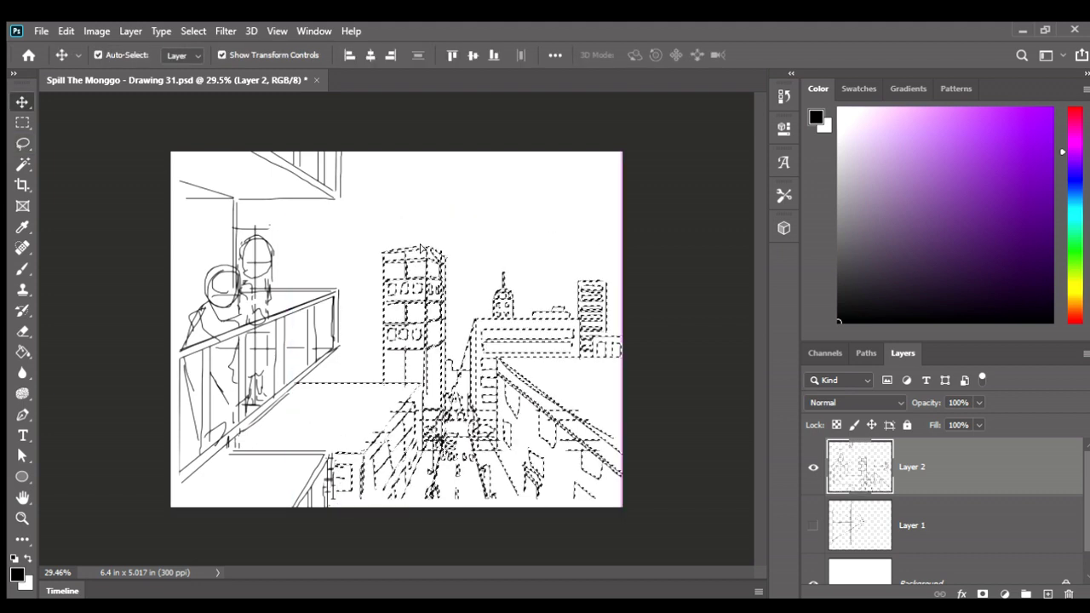
{"action": "key", "text": "ctrl"}
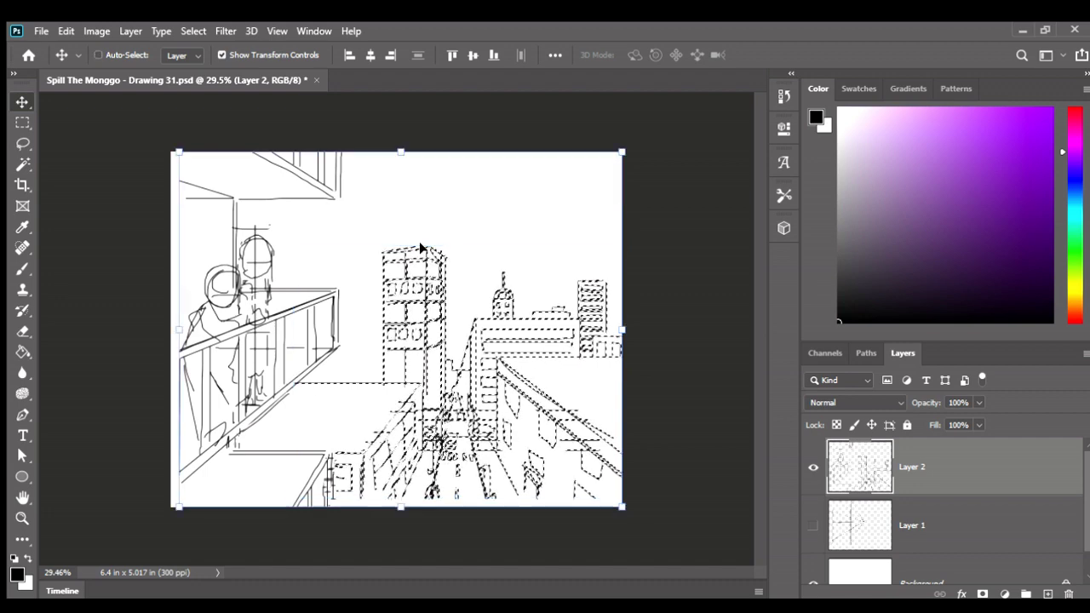
{"action": "key", "text": "ctrl+d"}
Step: Extend the diagonal street line down to the bottom edge of the sketch
{"action": "key", "text": "b"}
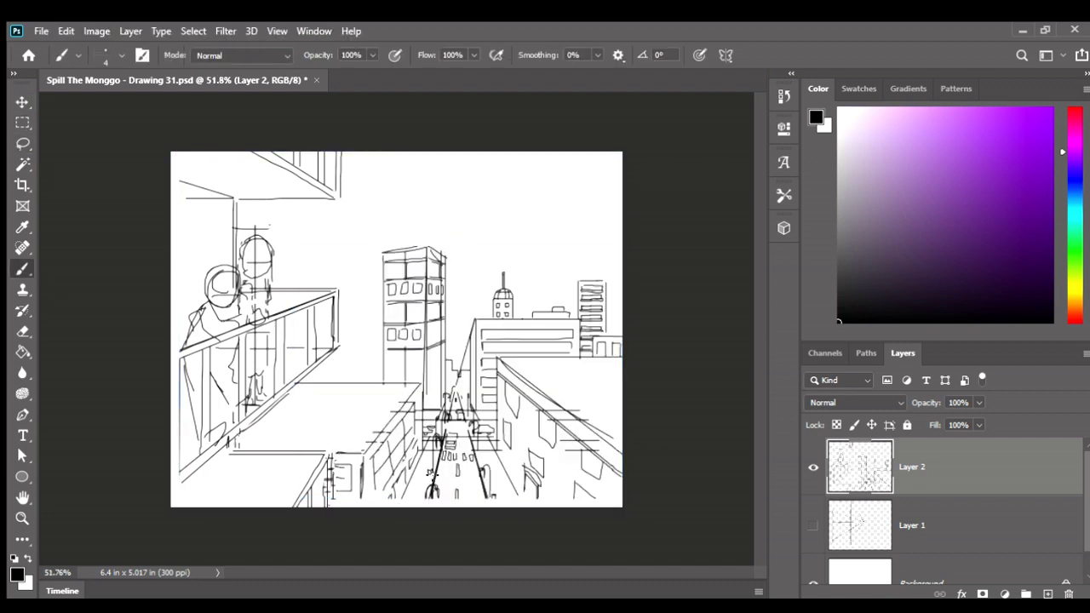
{"action": "scroll", "coordinate": [390, 477], "scroll_direction": "up", "scroll_amount": 3, "text": "alt"}
{"action": "scroll", "coordinate": [390, 477], "scroll_direction": "up", "scroll_amount": 2, "text": "alt"}
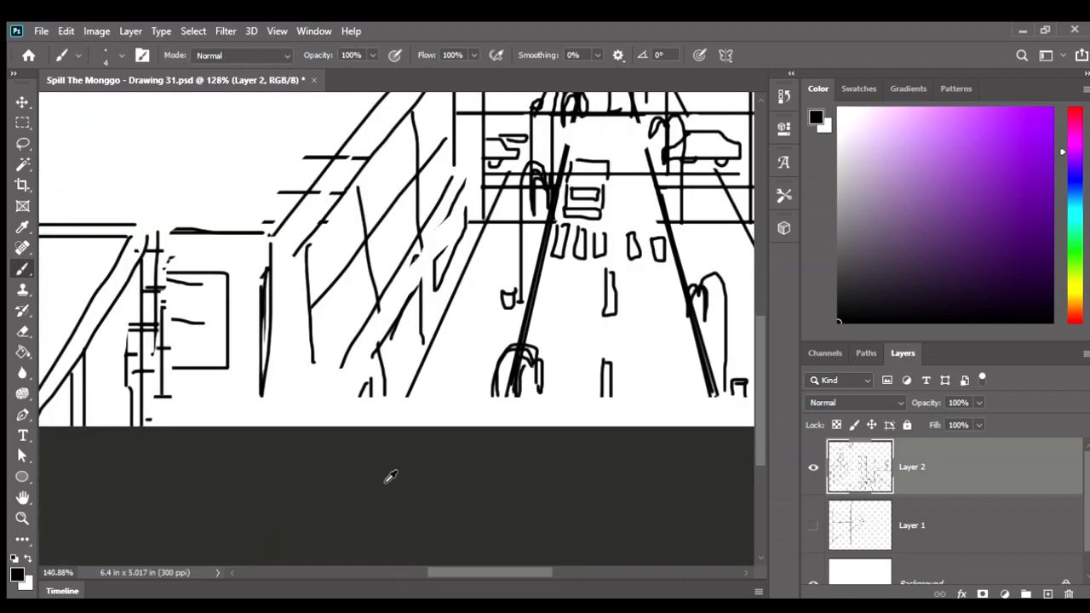
{"action": "scroll", "coordinate": [390, 477], "scroll_direction": "up", "scroll_amount": 1, "text": "alt"}
{"action": "left_click_drag", "start_coordinate": [415, 363], "coordinate": [393, 410]}
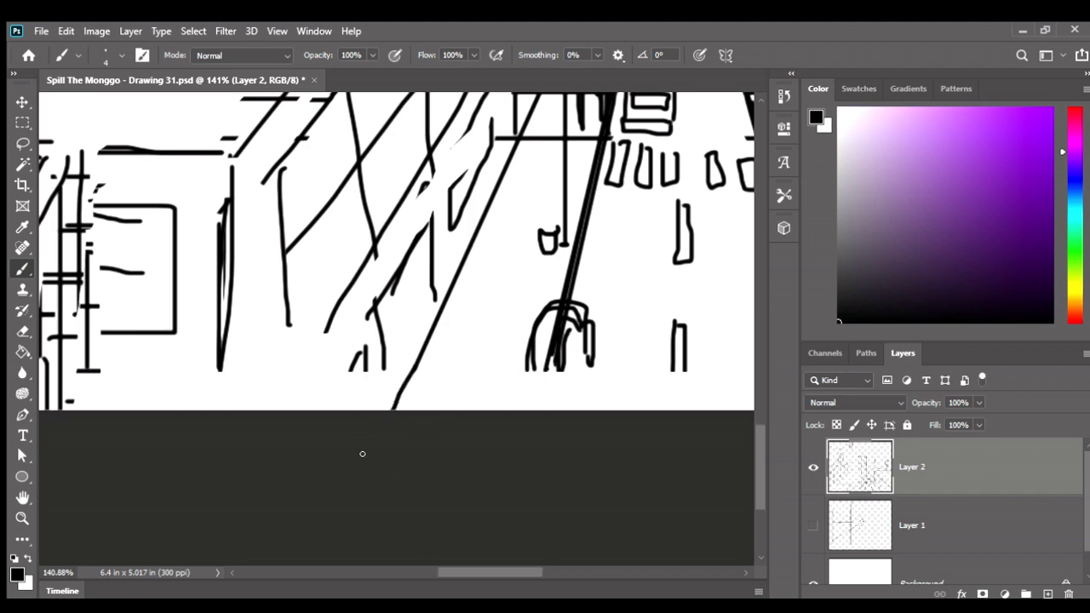
{"action": "mouse_move", "coordinate": [215, 359]}
{"action": "left_mouse_down"}
{"action": "mouse_move", "coordinate": [218, 411]}
{"action": "mouse_move", "coordinate": [220, 358]}
{"action": "left_mouse_up"}
{"action": "key", "text": "ctrl+z"}
Step: Draw a steep line from the figure to the bottom, double the diagonal, and extend the right pole
{"action": "mouse_move", "coordinate": [545, 365]}
{"action": "left_mouse_down"}
{"action": "mouse_move", "coordinate": [518, 450]}
{"action": "mouse_move", "coordinate": [554, 357]}
{"action": "mouse_move", "coordinate": [529, 419]}
{"action": "left_mouse_up"}
{"action": "key", "text": "ctrl+z"}
{"action": "key", "text": "ctrl+z"}
{"action": "key", "text": "ctrl+z"}
{"action": "left_click_drag", "start_coordinate": [552, 353], "coordinate": [530, 446]}
{"action": "left_click_drag", "start_coordinate": [423, 360], "coordinate": [395, 408]}
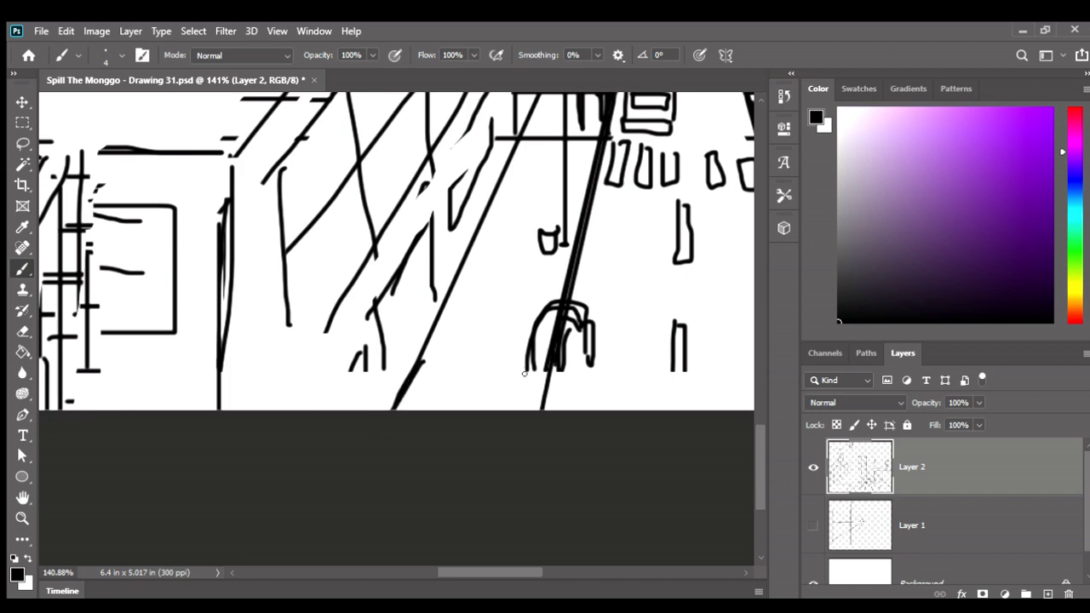
{"action": "left_click_drag", "start_coordinate": [527, 363], "coordinate": [531, 405]}
{"action": "left_click_drag", "start_coordinate": [293, 339], "coordinate": [234, 317]}
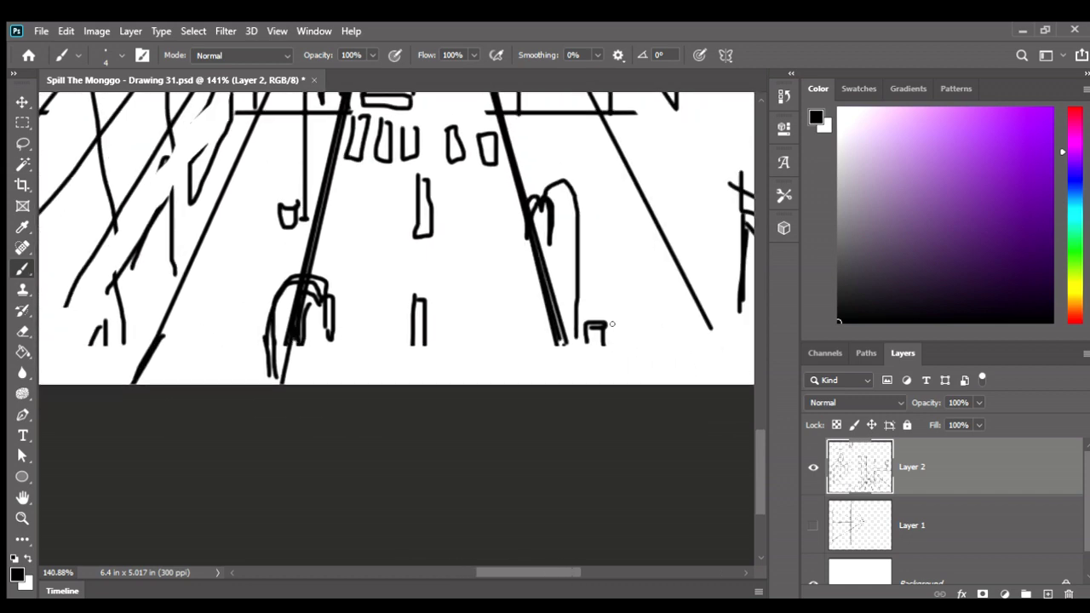
{"action": "left_click_drag", "start_coordinate": [560, 341], "coordinate": [580, 383]}
Step: Draw a straight right-side street line to the bottom edge, redrawing until the angle fits
{"action": "mouse_move", "coordinate": [710, 328]}
{"action": "left_mouse_down"}
{"action": "mouse_move", "coordinate": [509, 346]}
{"action": "mouse_move", "coordinate": [555, 400]}
{"action": "left_mouse_up"}
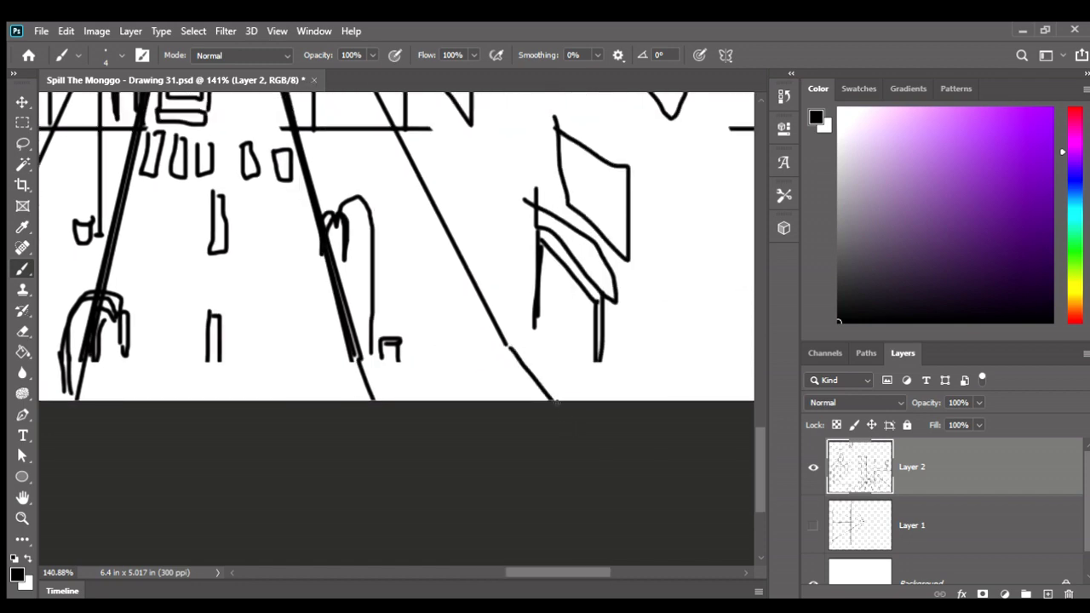
{"action": "scroll", "coordinate": [562, 393], "scroll_direction": "down", "scroll_amount": 5}
{"action": "scroll", "coordinate": [638, 341], "scroll_direction": "up", "scroll_amount": 2}
{"action": "left_click_drag", "start_coordinate": [638, 341], "coordinate": [272, 285]}
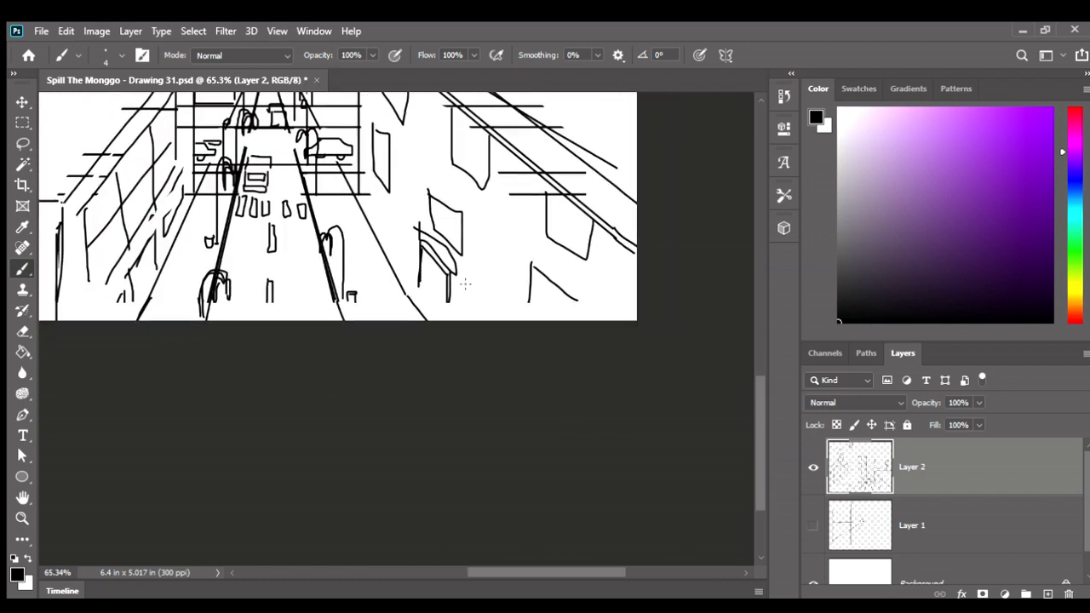
{"action": "left_click_drag", "start_coordinate": [401, 290], "coordinate": [541, 442]}
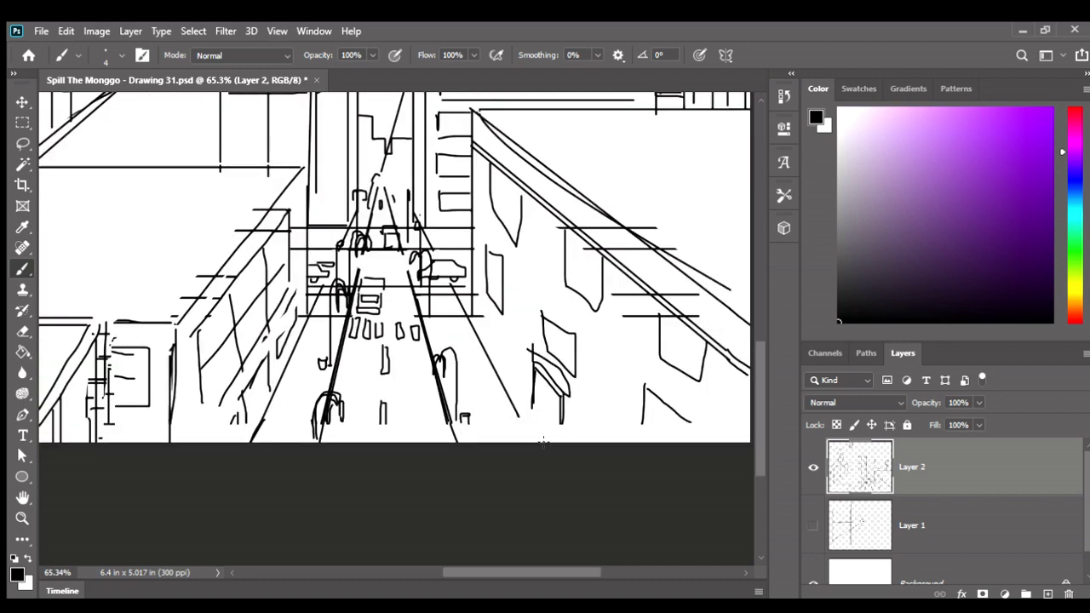
{"action": "key", "text": "ctrl+z"}
{"action": "left_click", "coordinate": [545, 443], "text": "shift"}
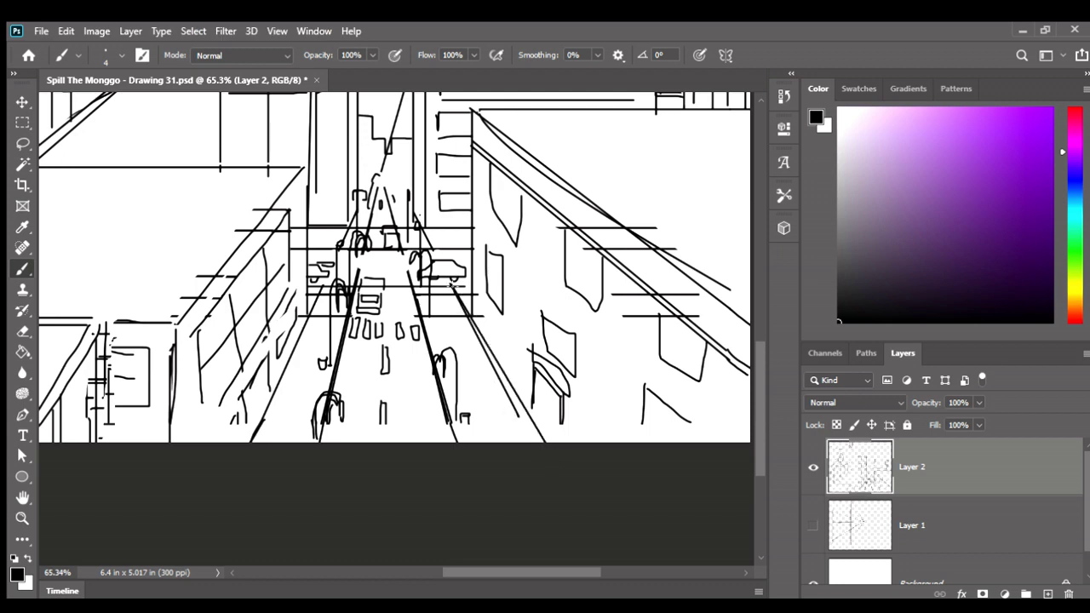
{"action": "key", "text": "ctrl+z"}
{"action": "left_click", "coordinate": [528, 443], "text": "shift"}
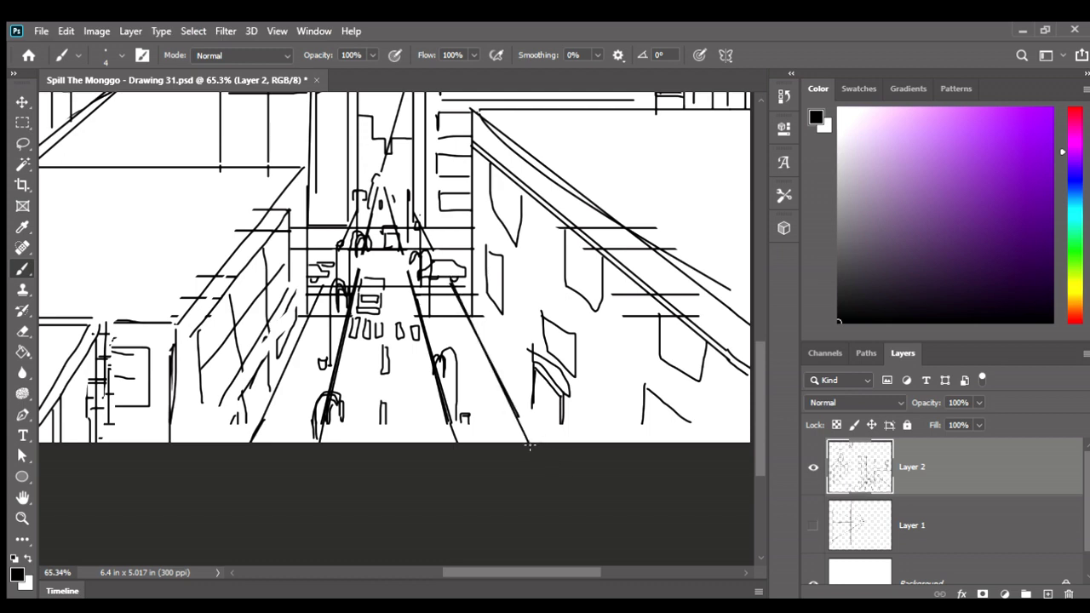
{"action": "key", "text": "ctrl+z"}
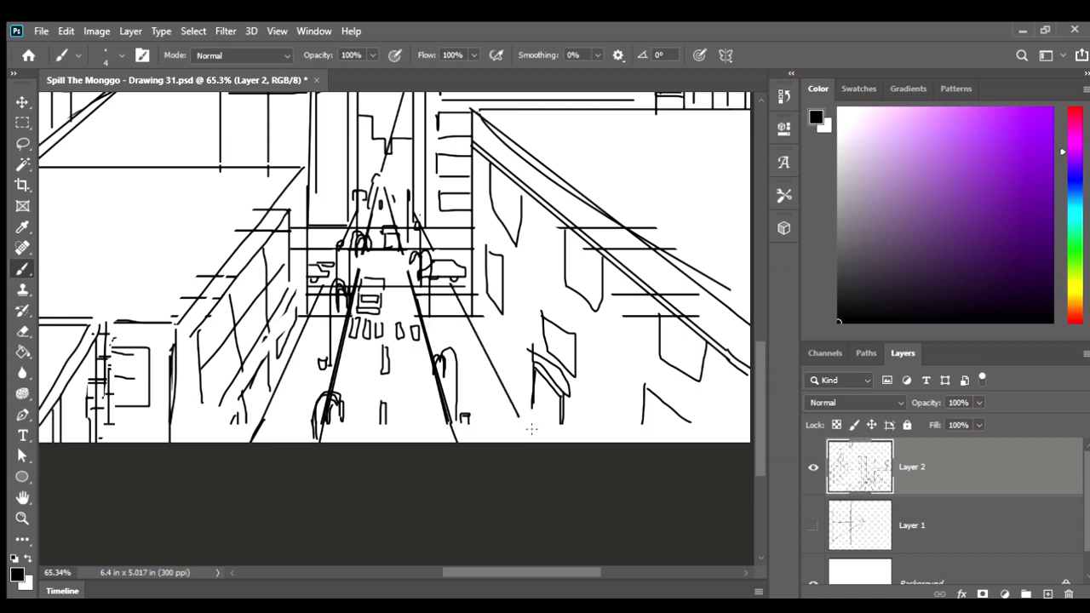
{"action": "left_click", "coordinate": [533, 442], "text": "shift"}
Step: Add a short ledge stroke on the lower-left building facade, then undo it to redraw longer
{"action": "scroll", "coordinate": [433, 402], "scroll_direction": "left", "scroll_amount": 3}
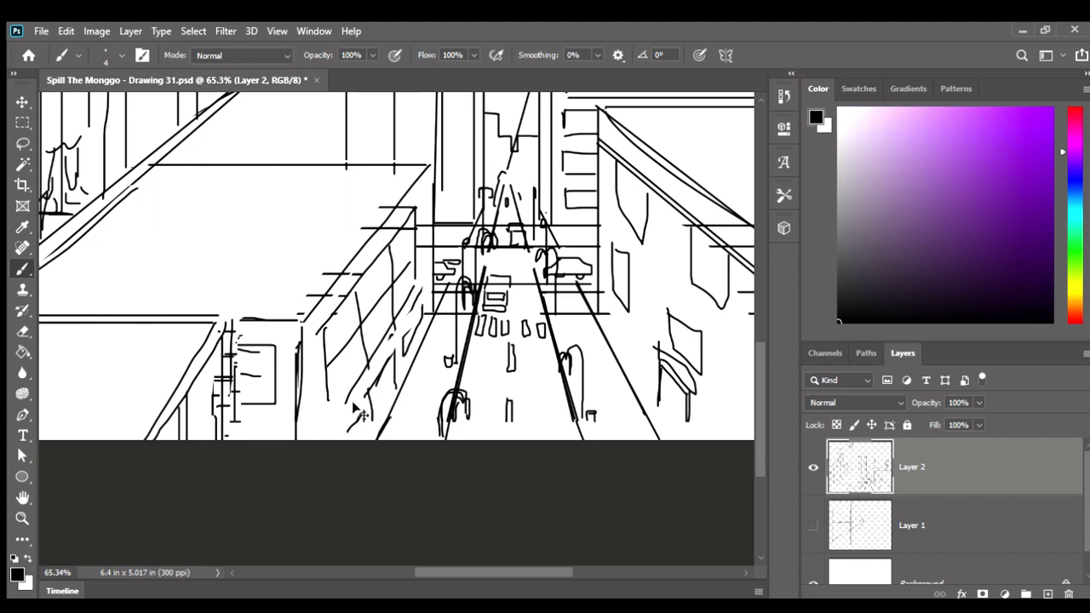
{"action": "left_click_drag", "start_coordinate": [357, 406], "coordinate": [337, 431]}
{"action": "key", "text": "ctrl+z"}
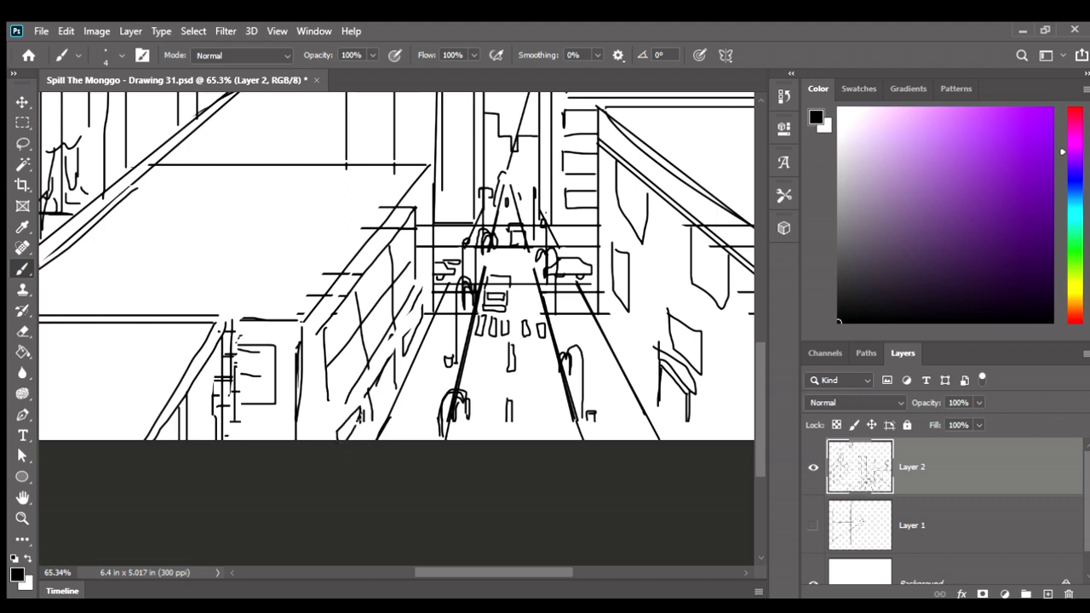
Step: Draw a small stick figure on the left sidewalk beside the diagonal line, after several retries
{"action": "scroll", "coordinate": [375, 417], "scroll_direction": "up", "scroll_amount": 3}
{"action": "left_click_drag", "start_coordinate": [413, 371], "coordinate": [408, 353]}
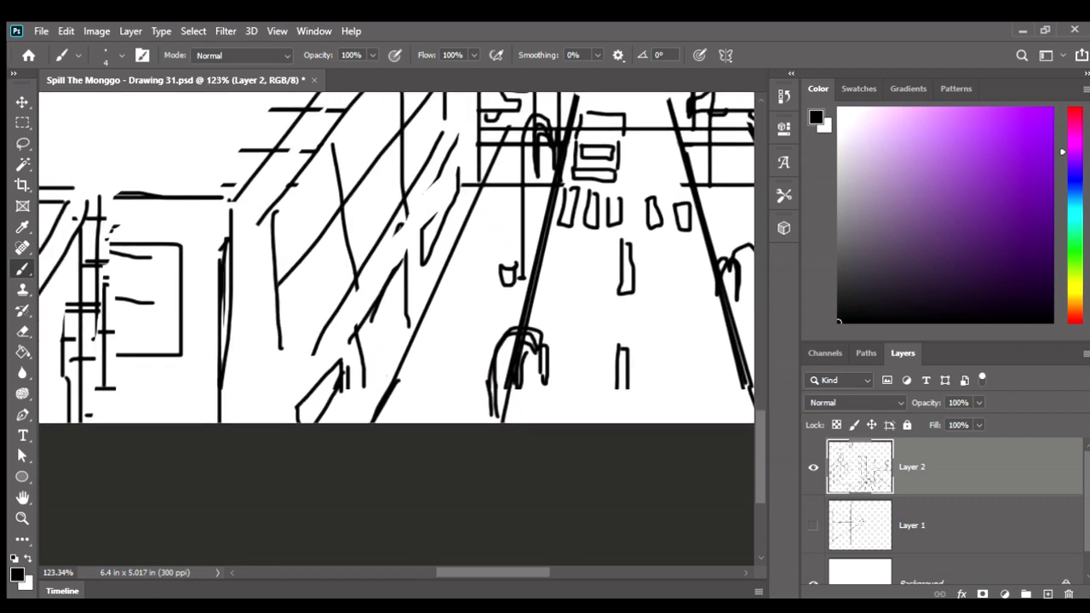
{"action": "left_click_drag", "start_coordinate": [369, 316], "coordinate": [380, 383]}
{"action": "key", "text": "ctrl+z"}
{"action": "mouse_move", "coordinate": [388, 375]}
{"action": "left_mouse_down"}
{"action": "mouse_move", "coordinate": [383, 423]}
{"action": "mouse_move", "coordinate": [397, 397]}
{"action": "mouse_move", "coordinate": [377, 406]}
{"action": "left_mouse_up"}
{"action": "left_click_drag", "start_coordinate": [390, 402], "coordinate": [397, 416]}
{"action": "key", "text": "ctrl+z"}
{"action": "key", "text": "ctrl+z"}
{"action": "key", "text": "ctrl+z"}
{"action": "mouse_move", "coordinate": [387, 364]}
{"action": "left_mouse_down"}
{"action": "mouse_move", "coordinate": [395, 390]}
{"action": "mouse_move", "coordinate": [378, 373]}
{"action": "mouse_move", "coordinate": [398, 404]}
{"action": "mouse_move", "coordinate": [417, 396]}
{"action": "mouse_move", "coordinate": [412, 416]}
{"action": "mouse_move", "coordinate": [417, 404]}
{"action": "left_mouse_up"}
{"action": "key", "text": "ctrl+z"}
{"action": "key", "text": "ctrl+z"}
{"action": "key", "text": "ctrl+z"}
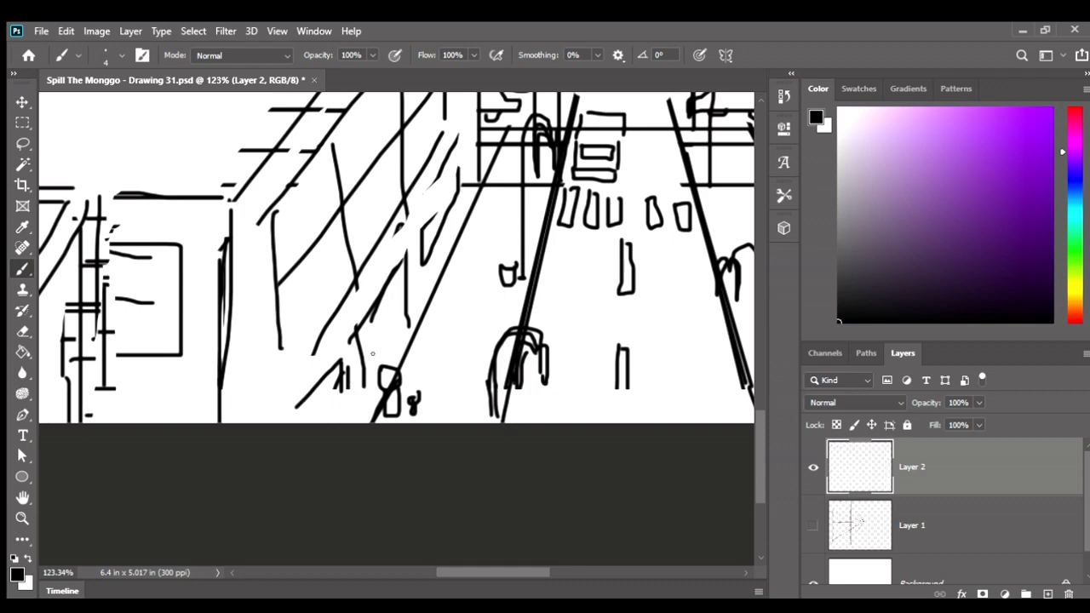
{"action": "key", "text": "ctrl+z"}
{"action": "key", "text": "ctrl+z"}
{"action": "key", "text": "ctrl+z"}
{"action": "mouse_move", "coordinate": [387, 387]}
{"action": "left_mouse_down"}
{"action": "mouse_move", "coordinate": [381, 368]}
{"action": "mouse_move", "coordinate": [397, 416]}
{"action": "mouse_move", "coordinate": [408, 400]}
{"action": "mouse_move", "coordinate": [417, 416]}
{"action": "left_mouse_up"}
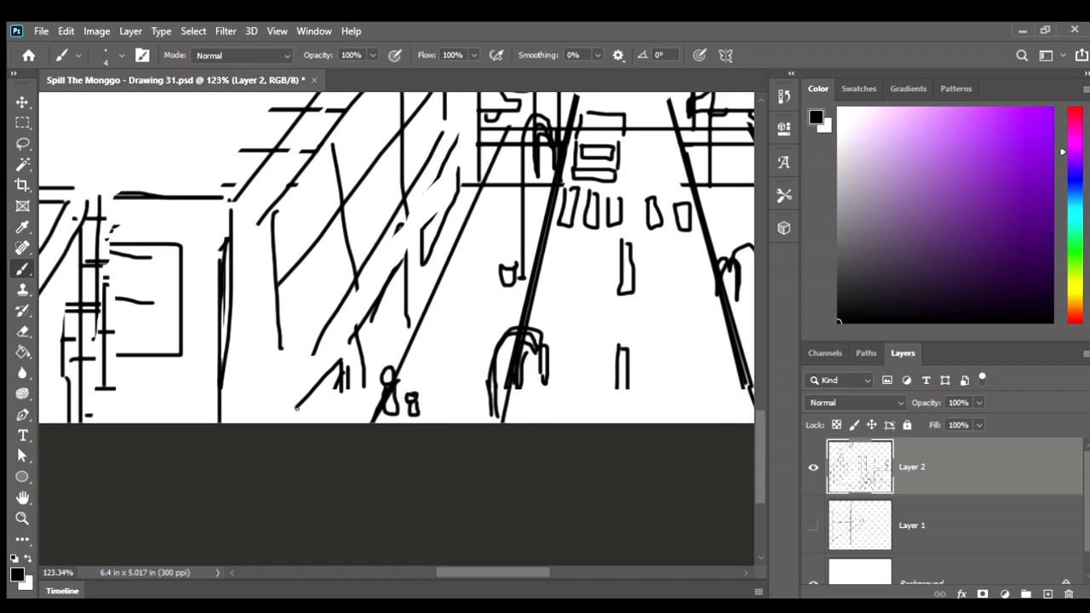
Step: Sketch a small figure in the middle of the road, undoing a stray loop near the right line
{"action": "left_click_drag", "start_coordinate": [562, 353], "coordinate": [327, 339]}
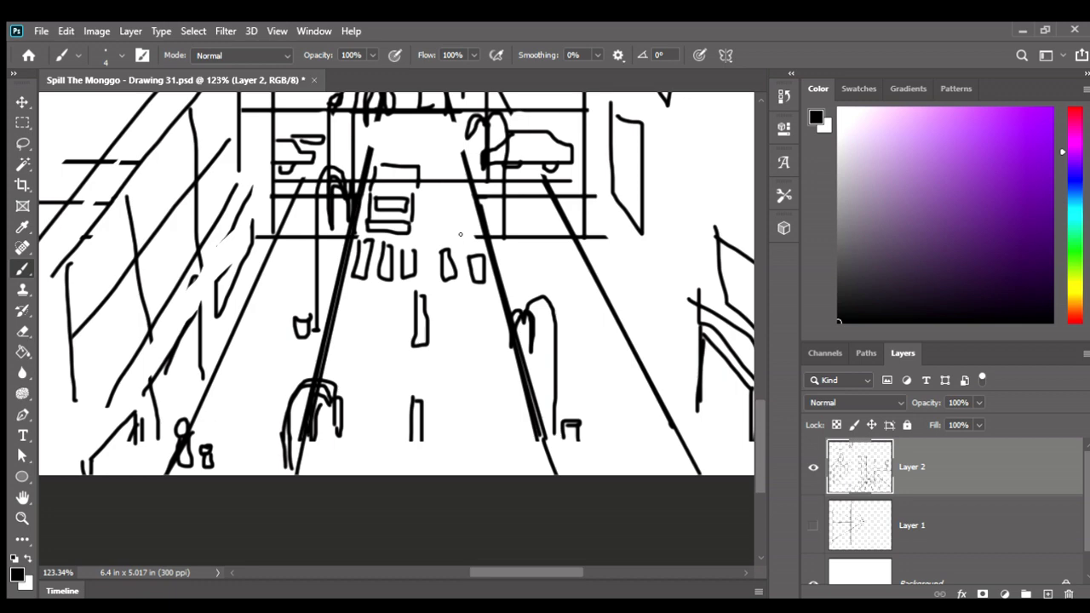
{"action": "mouse_move", "coordinate": [459, 239]}
{"action": "left_mouse_down"}
{"action": "mouse_move", "coordinate": [451, 276]}
{"action": "mouse_move", "coordinate": [468, 258]}
{"action": "mouse_move", "coordinate": [461, 247]}
{"action": "mouse_move", "coordinate": [477, 257]}
{"action": "mouse_move", "coordinate": [423, 295]}
{"action": "mouse_move", "coordinate": [423, 271]}
{"action": "mouse_move", "coordinate": [427, 296]}
{"action": "mouse_move", "coordinate": [416, 300]}
{"action": "mouse_move", "coordinate": [425, 303]}
{"action": "mouse_move", "coordinate": [410, 314]}
{"action": "mouse_move", "coordinate": [430, 303]}
{"action": "left_mouse_up"}
{"action": "key", "text": "ctrl+z"}
{"action": "key", "text": "ctrl+z"}
{"action": "key", "text": "ctrl+z"}
{"action": "key", "text": "ctrl+z"}
{"action": "key", "text": "ctrl+z"}
{"action": "scroll", "coordinate": [579, 349], "scroll_direction": "right", "scroll_amount": 2}
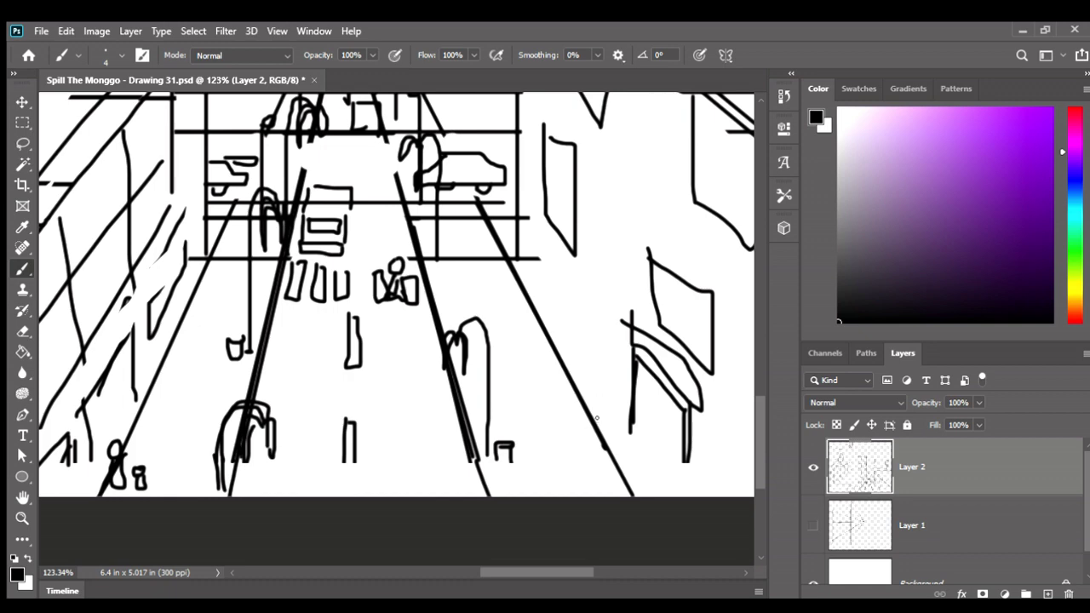
{"action": "mouse_move", "coordinate": [631, 429]}
{"action": "left_mouse_down"}
{"action": "mouse_move", "coordinate": [606, 449]}
{"action": "mouse_move", "coordinate": [596, 482]}
{"action": "mouse_move", "coordinate": [617, 495]}
{"action": "left_mouse_up"}
{"action": "key", "text": "ctrl+z"}
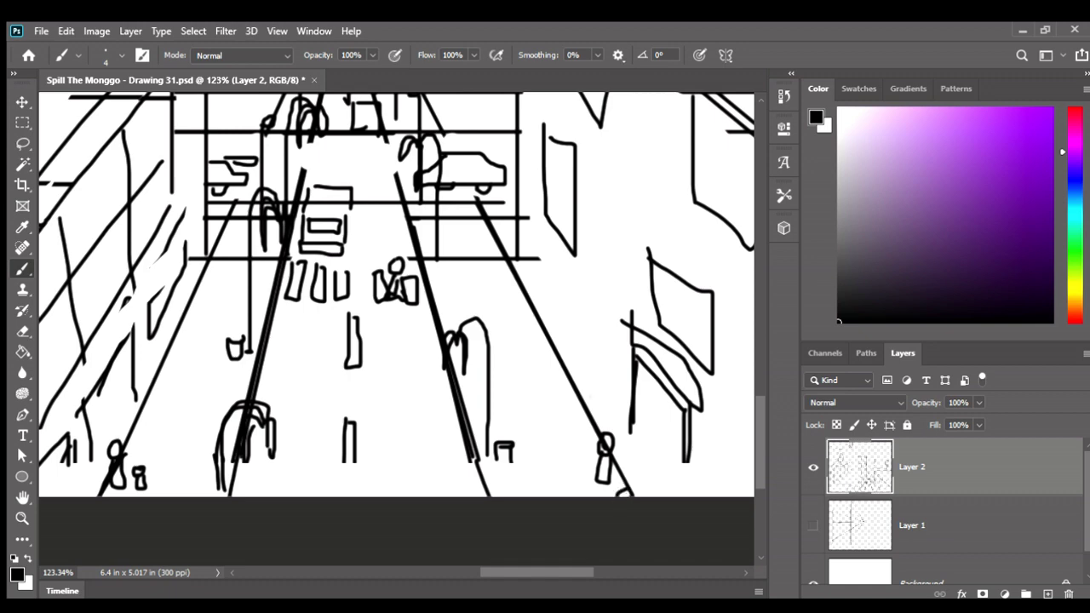
Step: Add a pedestrian beside the right diagonal line and another beside the car outline
{"action": "left_click_drag", "start_coordinate": [550, 418], "coordinate": [454, 483]}
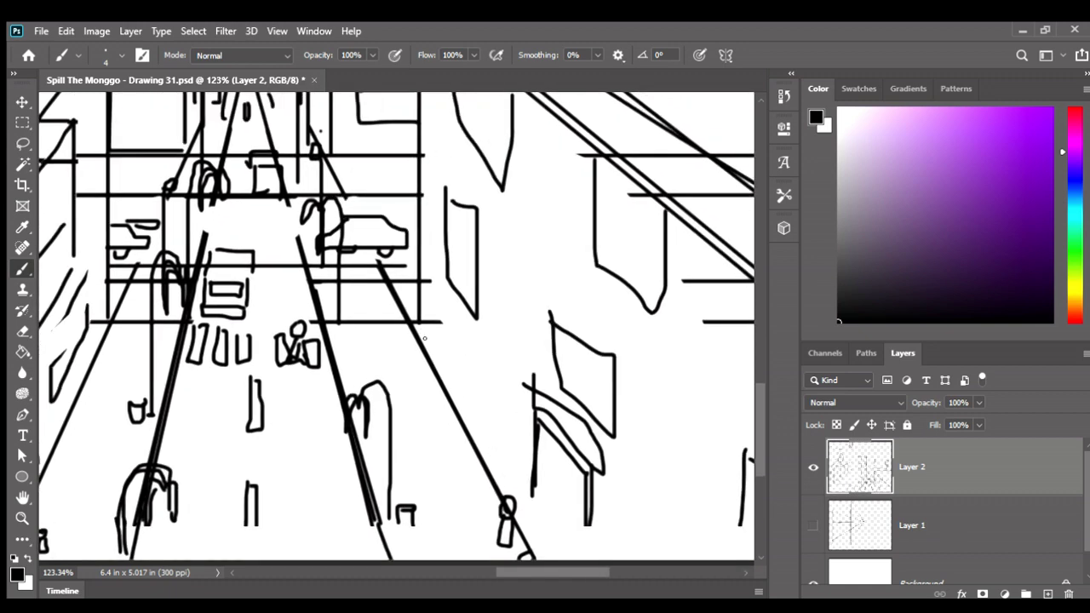
{"action": "mouse_move", "coordinate": [432, 330]}
{"action": "left_mouse_down"}
{"action": "mouse_move", "coordinate": [424, 378]}
{"action": "mouse_move", "coordinate": [435, 384]}
{"action": "mouse_move", "coordinate": [438, 344]}
{"action": "mouse_move", "coordinate": [520, 444]}
{"action": "left_mouse_up"}
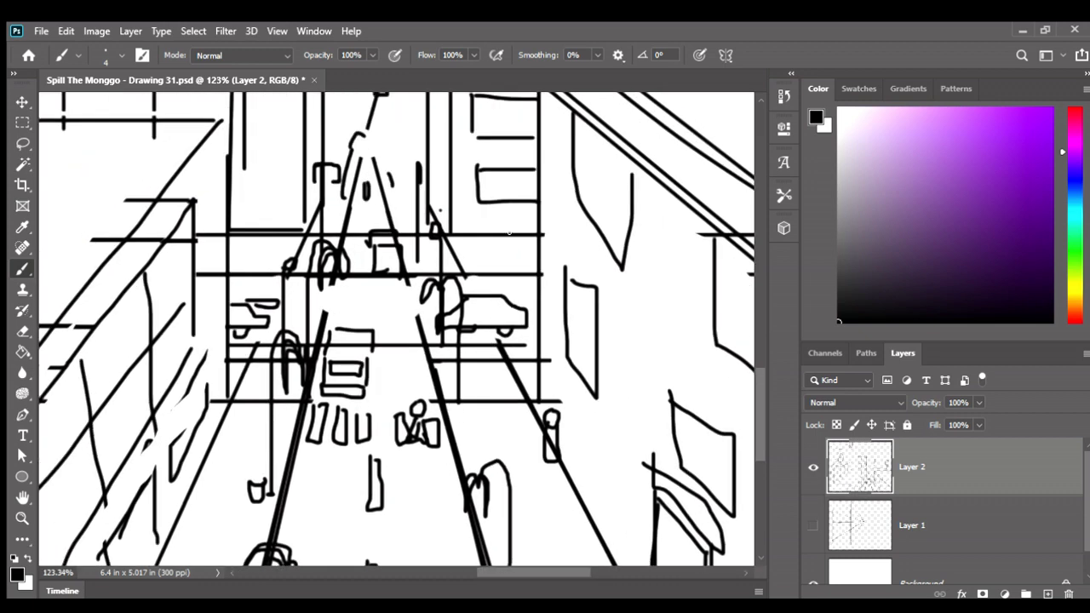
{"action": "left_click_drag", "start_coordinate": [451, 270], "coordinate": [562, 248]}
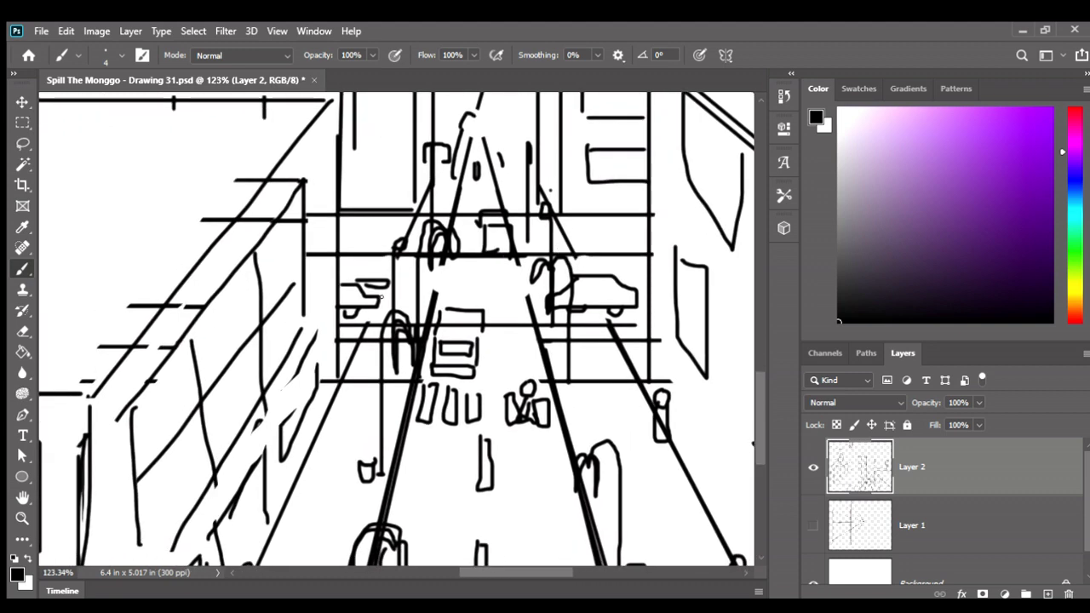
{"action": "left_click_drag", "start_coordinate": [385, 297], "coordinate": [388, 338]}
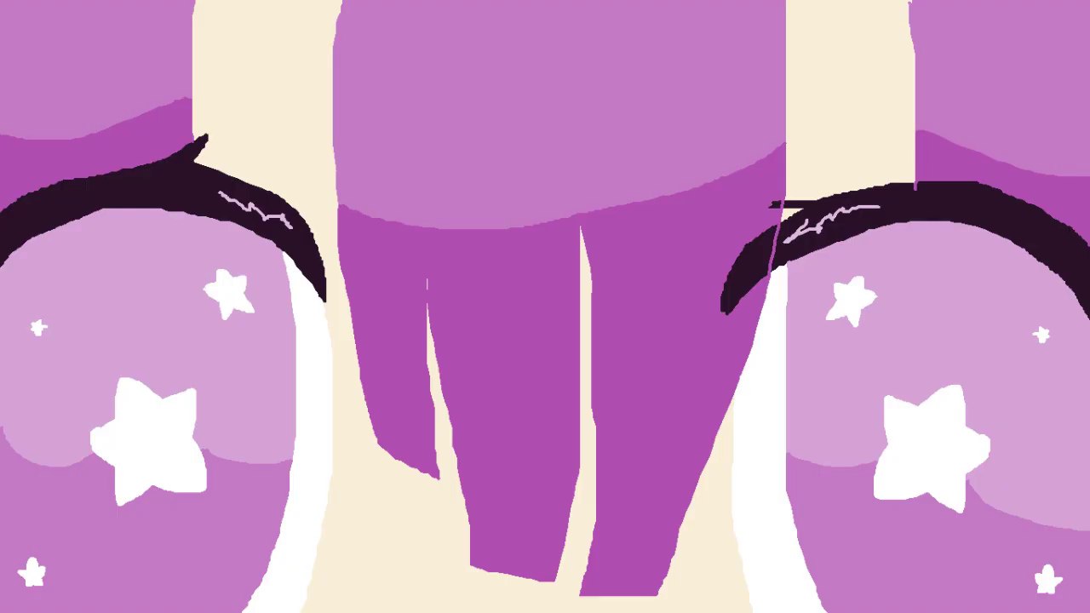